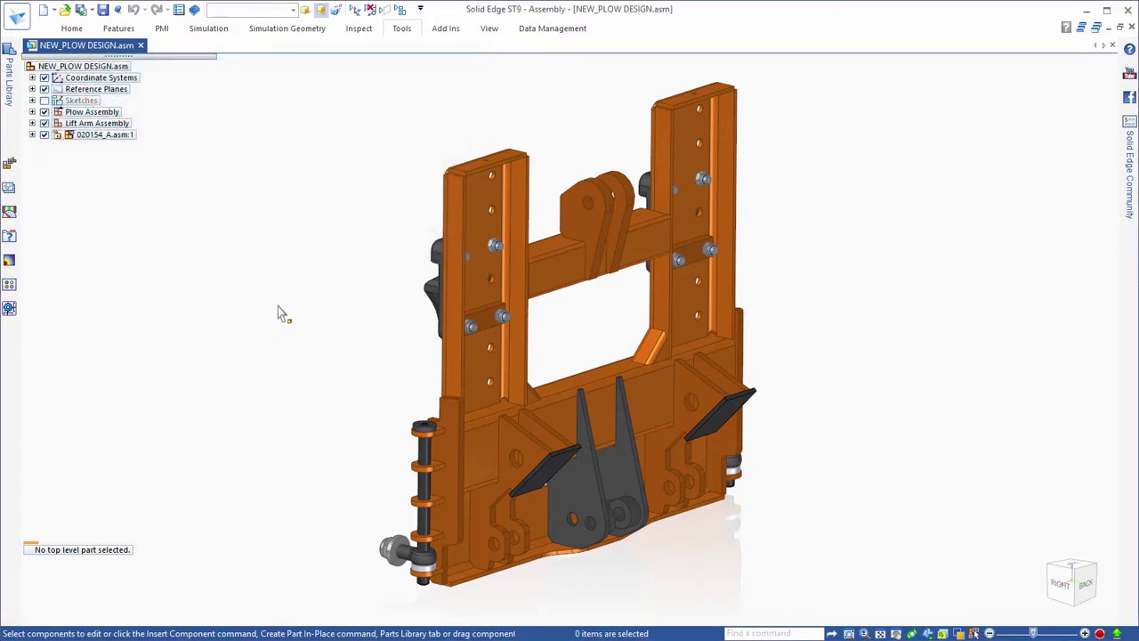
# Step: Open the Virtual Component Structure Editor from the Tools tab over the NEW_PLOW DESIGN assembly
pyautogui.click(401, 27)
# Step: Expand Plow Assembly and Lift Arm Assembly in the structure editor tree
pyautogui.click(512, 44)
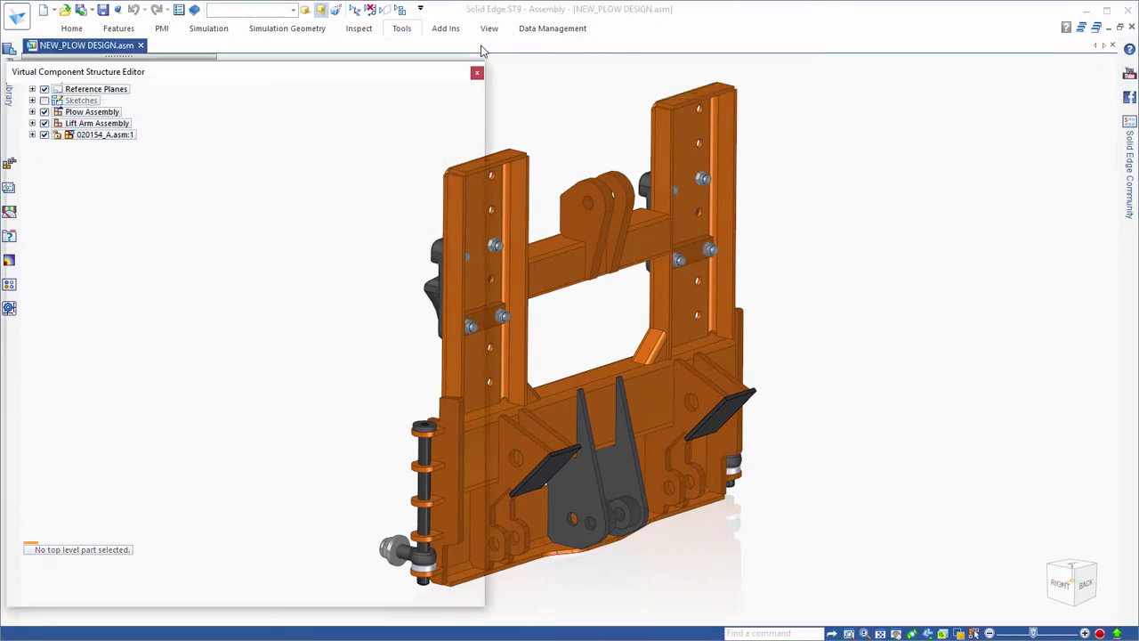
pyautogui.click(177, 192)
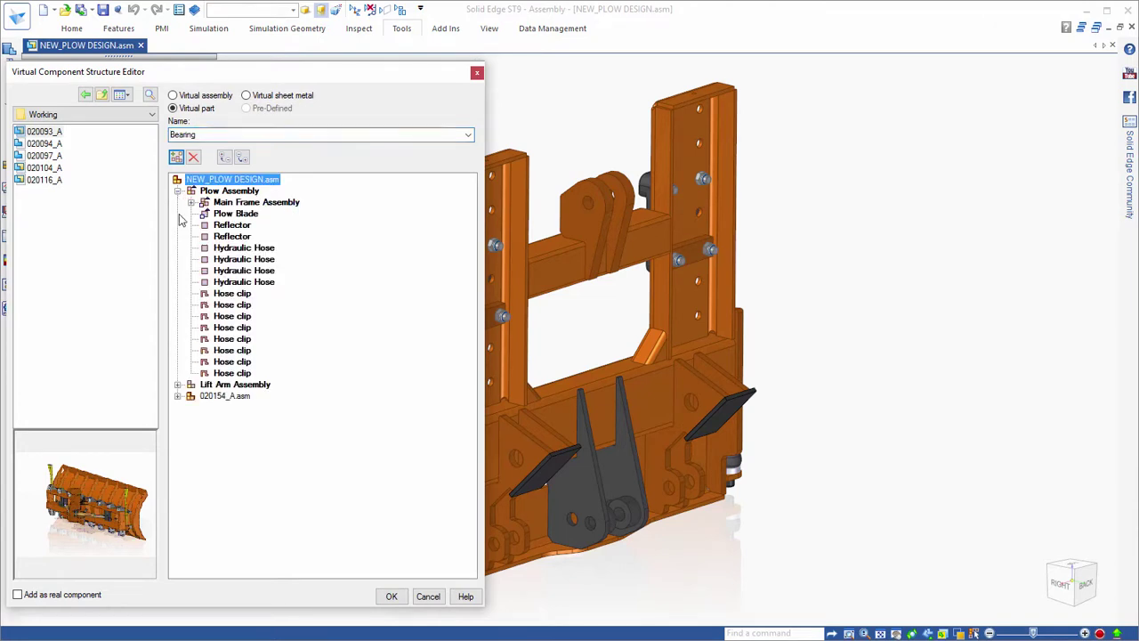
pyautogui.click(178, 384)
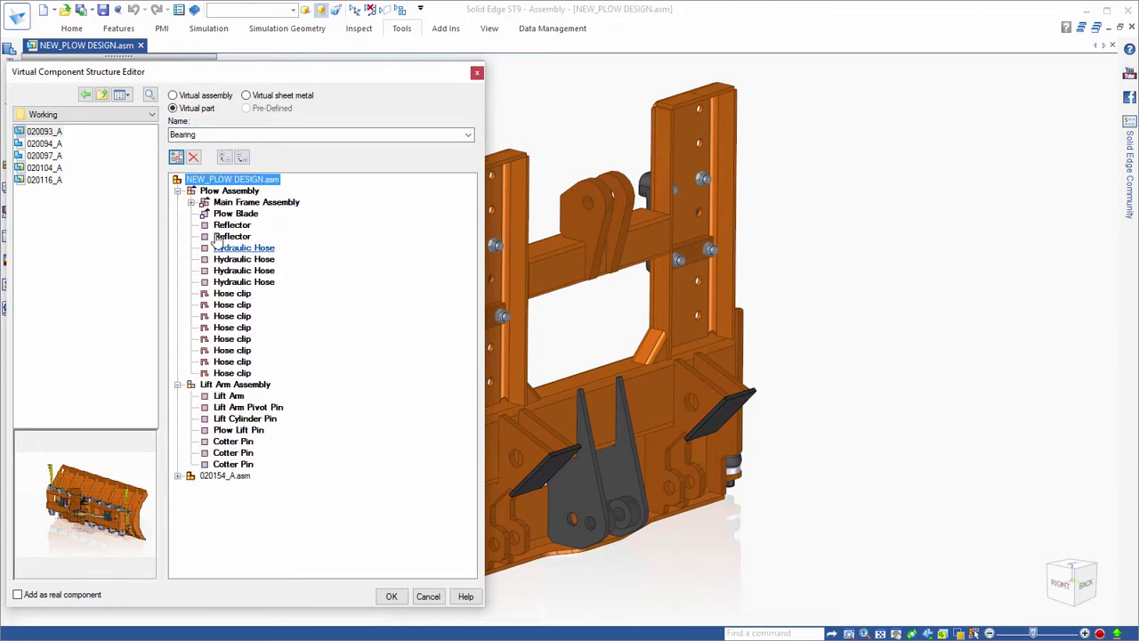
# Step: Add a virtual Pivot Arm Assembly, nest it under Plow Assembly, and add a second one
pyautogui.click(173, 96)
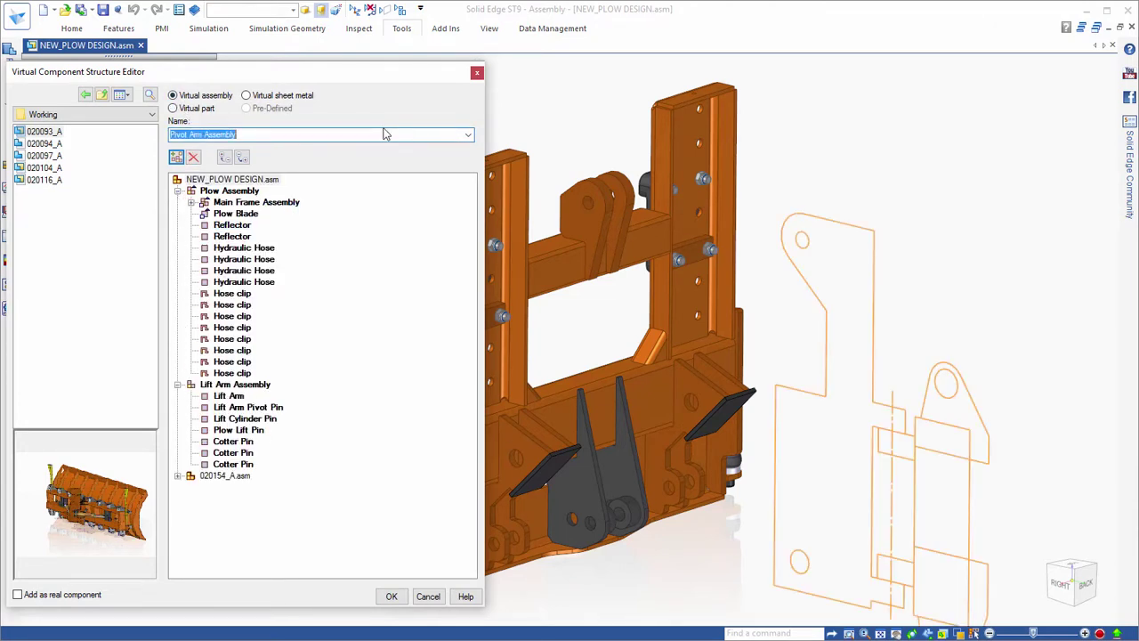
pyautogui.click(468, 136)
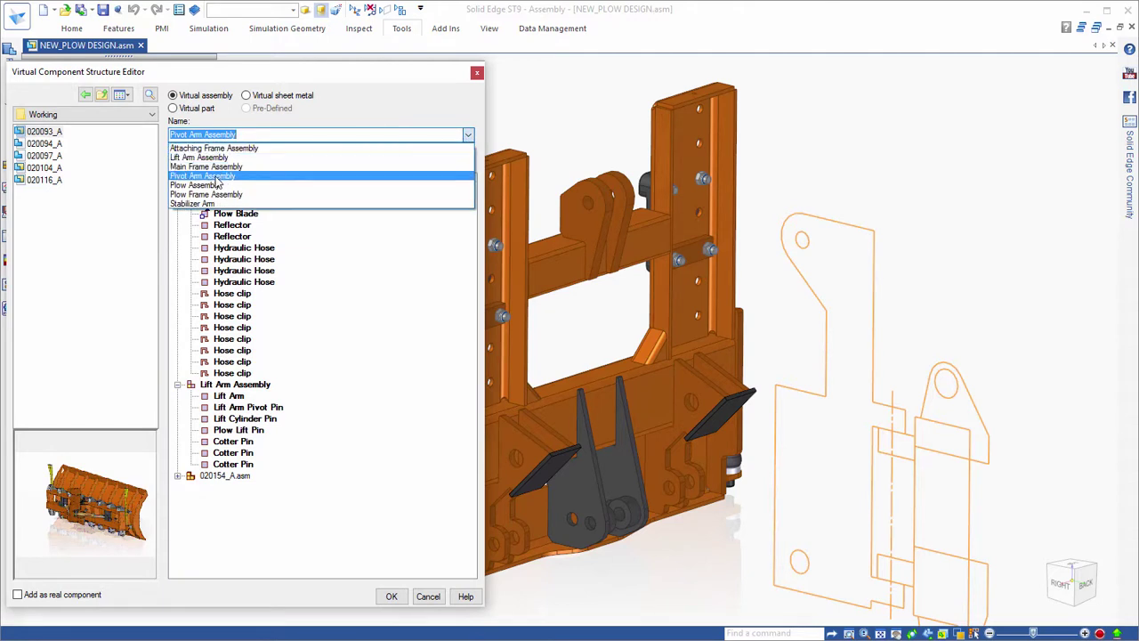
pyautogui.click(213, 176)
pyautogui.click(177, 157)
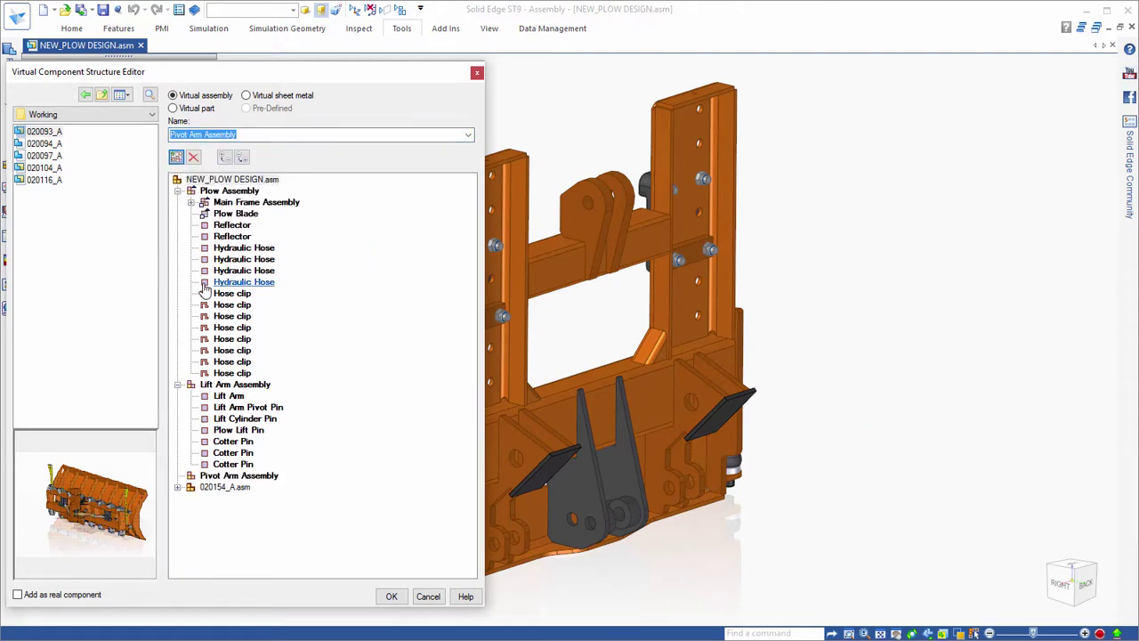
pyautogui.moveTo(209, 481); pyautogui.dragTo(212, 238)
pyautogui.moveTo(211, 198); pyautogui.dragTo(212, 196)
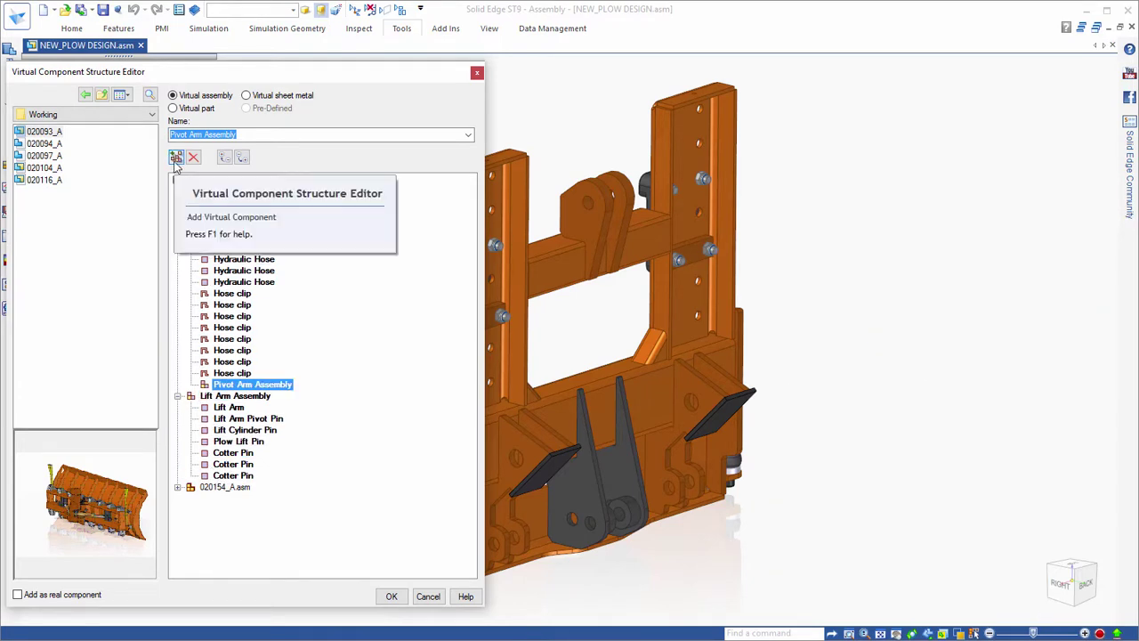
pyautogui.click(176, 157)
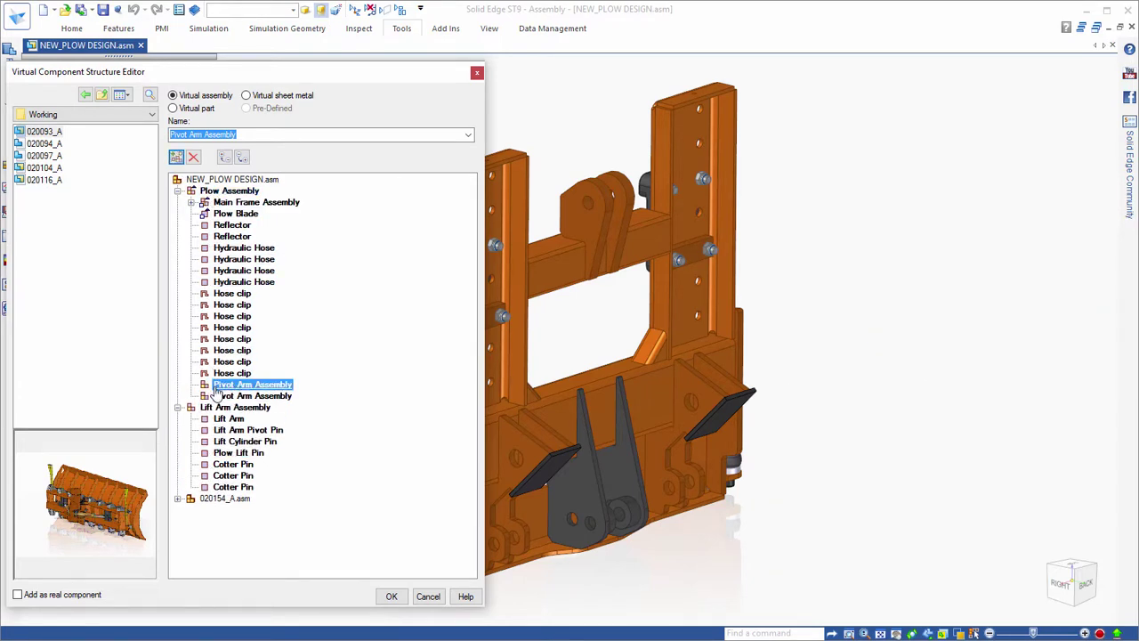
# Step: Add Pivot Arm and Bearing virtual parts to the subassemblies and put 020104_A.asm at the root
pyautogui.click(175, 108)
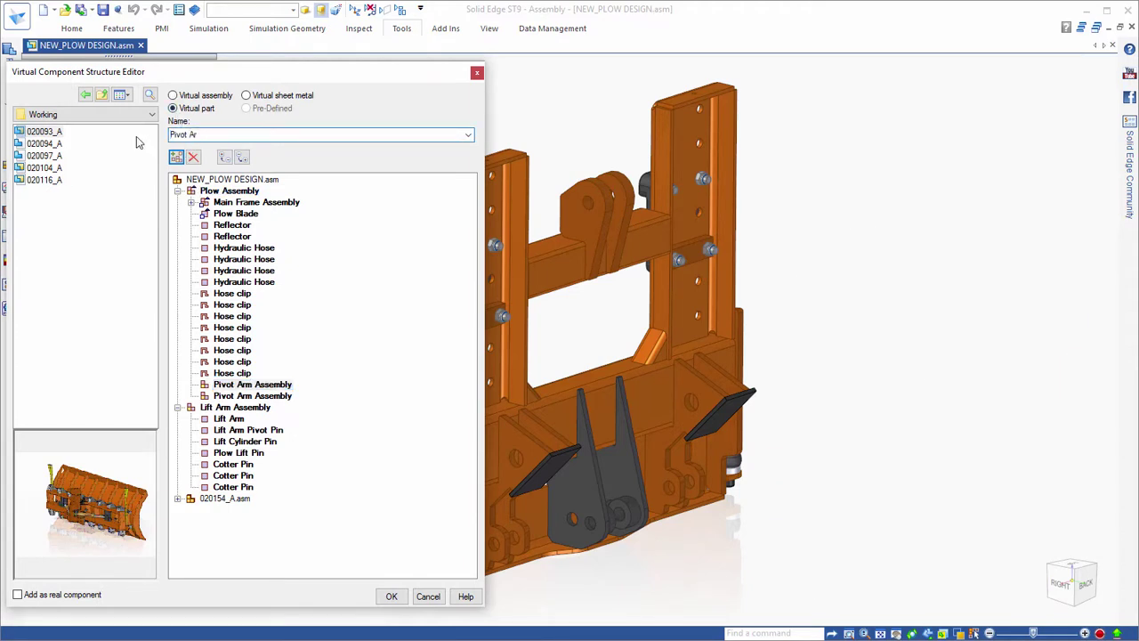
pyautogui.click(176, 157)
pyautogui.write('Bearing')
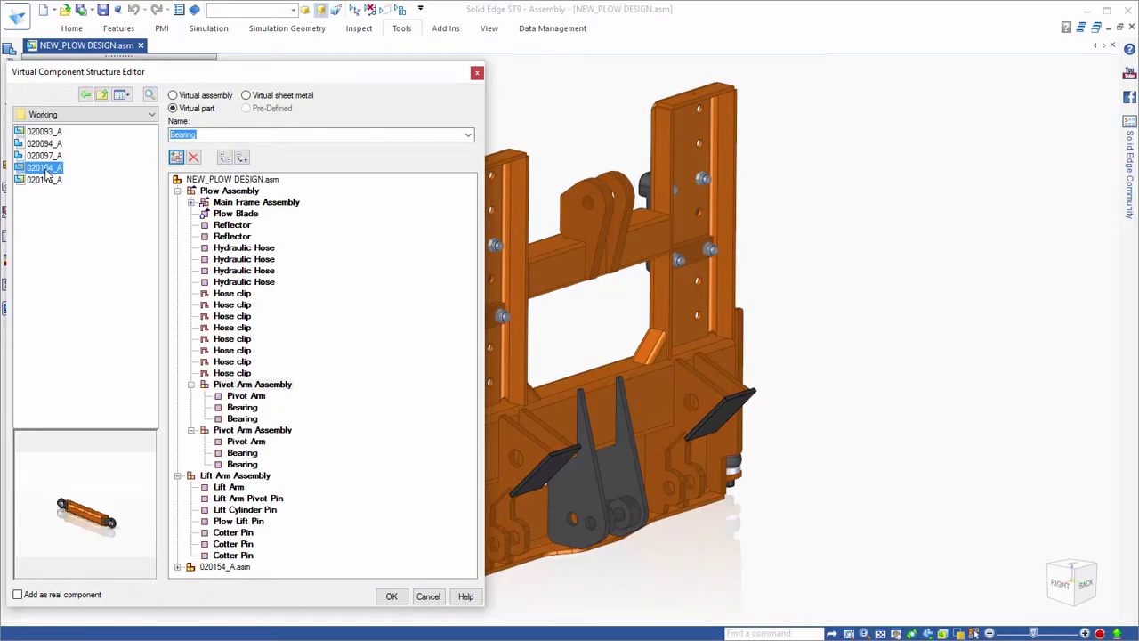
pyautogui.moveTo(188, 178); pyautogui.dragTo(192, 184)
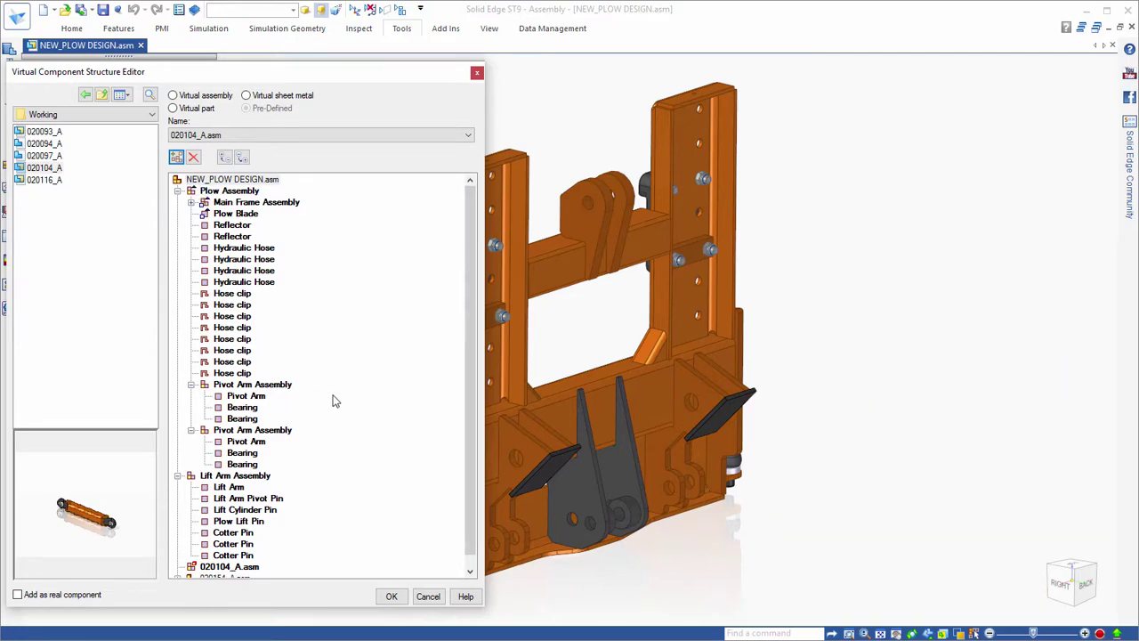
pyautogui.scroll(-1, 470, 498)
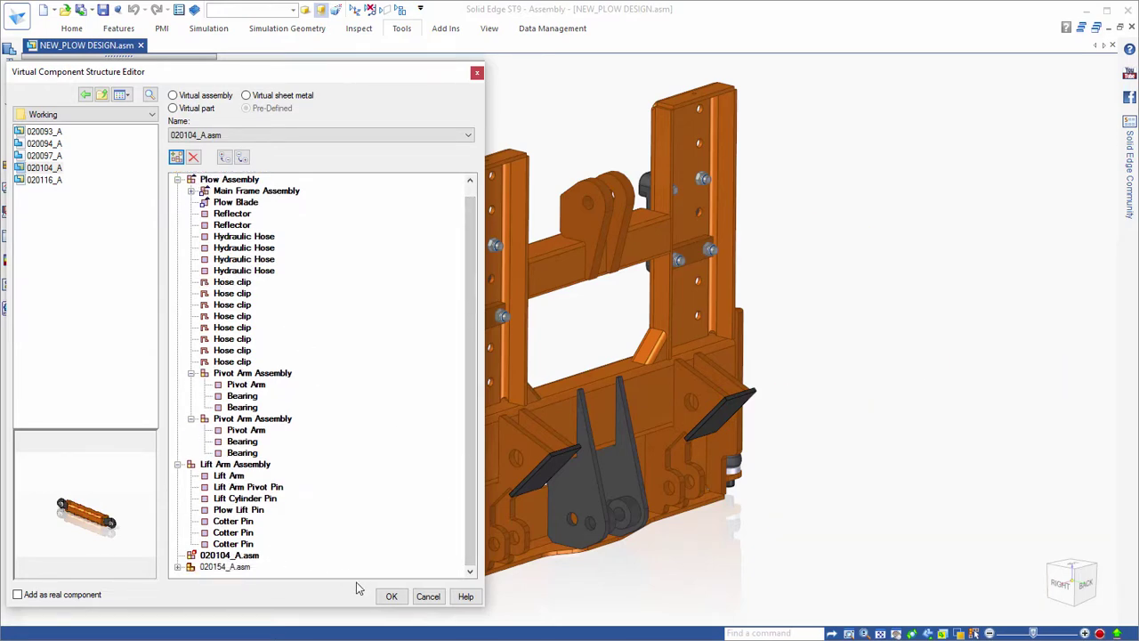
# Step: Apply the structure, edit the Side Layout sketch, and project the frame pivot hole into it
pyautogui.click(392, 596)
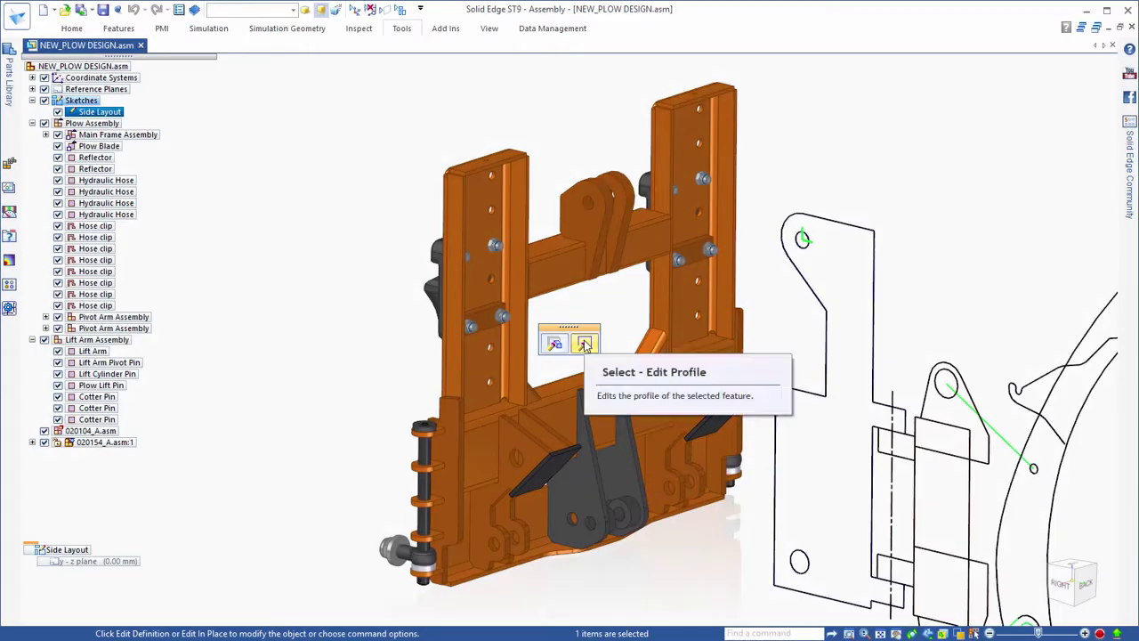
pyautogui.click(584, 344)
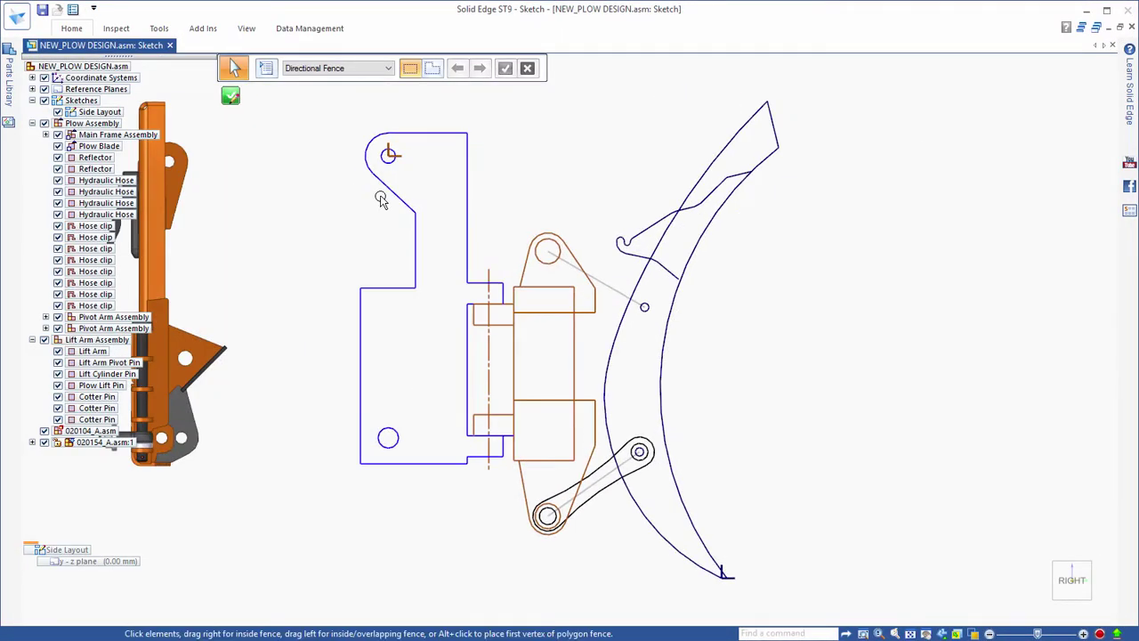
pyautogui.keyDown('ctrl'); pyautogui.moveTo(354, 208); pyautogui.dragTo(504, 243, button='middle'); pyautogui.keyUp('ctrl')
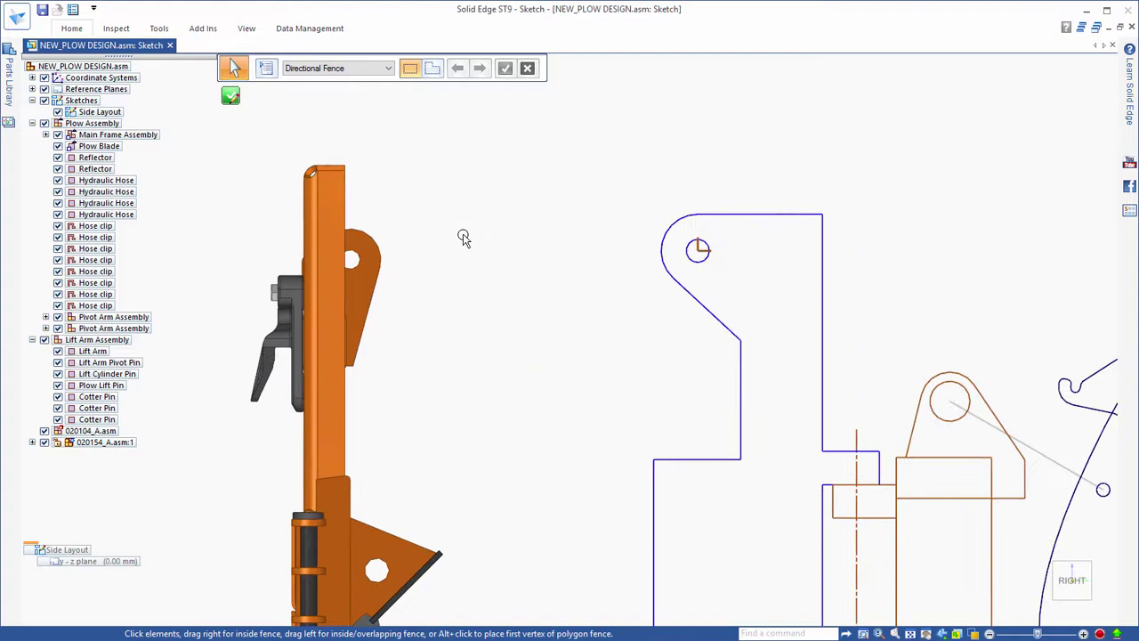
pyautogui.rightClick(504, 246)
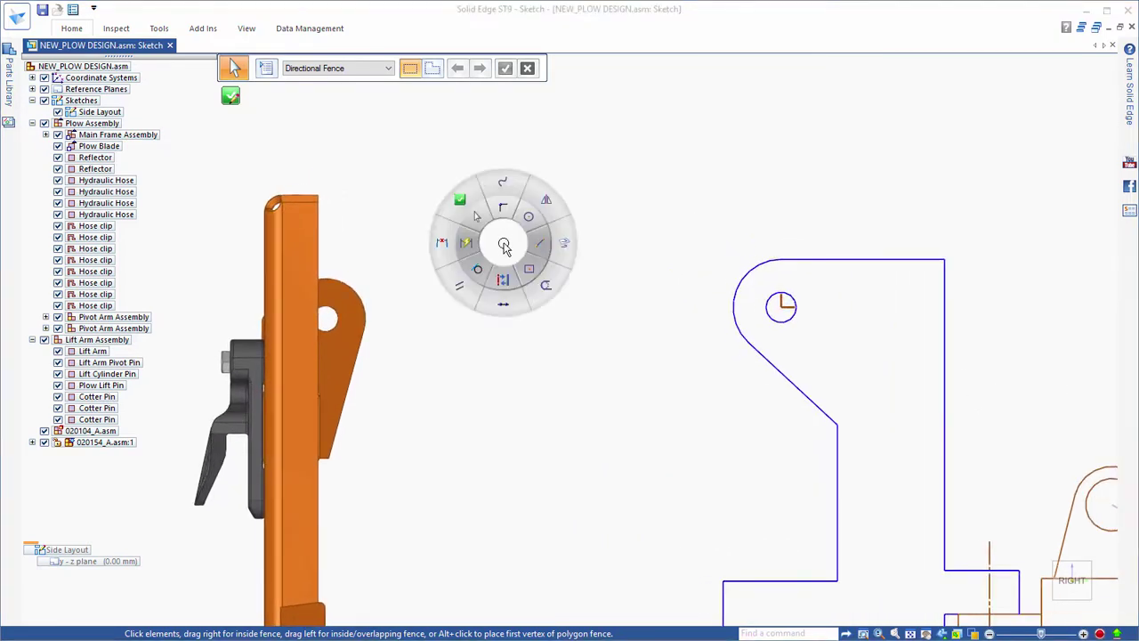
pyautogui.click(554, 244)
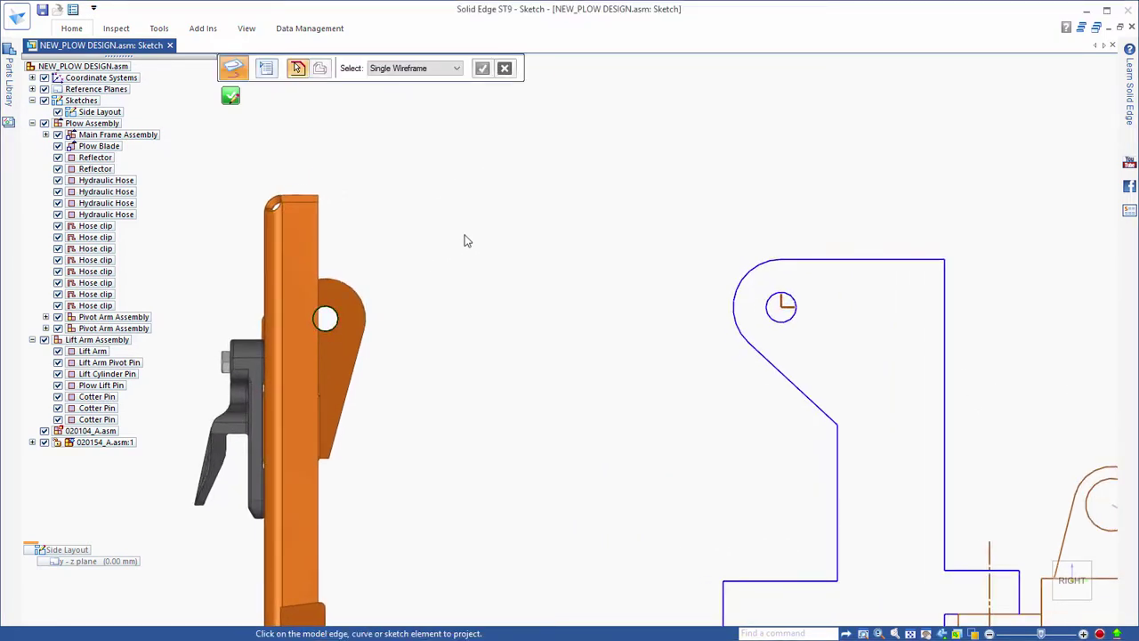
# Step: Draw 80 mm circles at the upper-right pivot and between pivots, plus a concentric 40 mm circle
pyautogui.rightClick(465, 241)
pyautogui.click(487, 213)
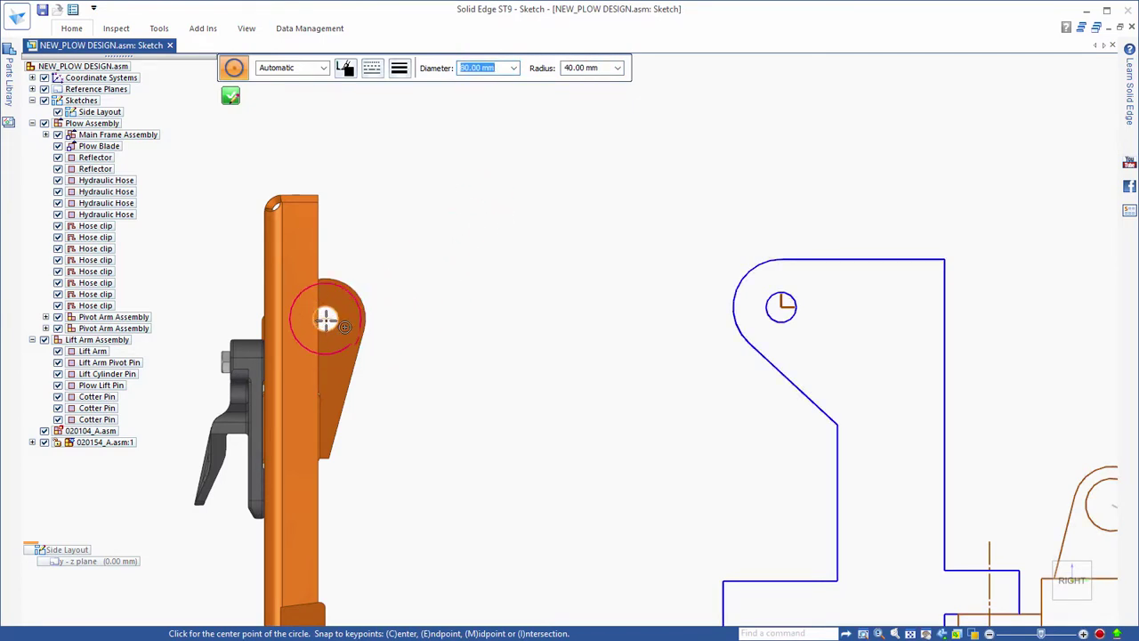
pyautogui.click(781, 307)
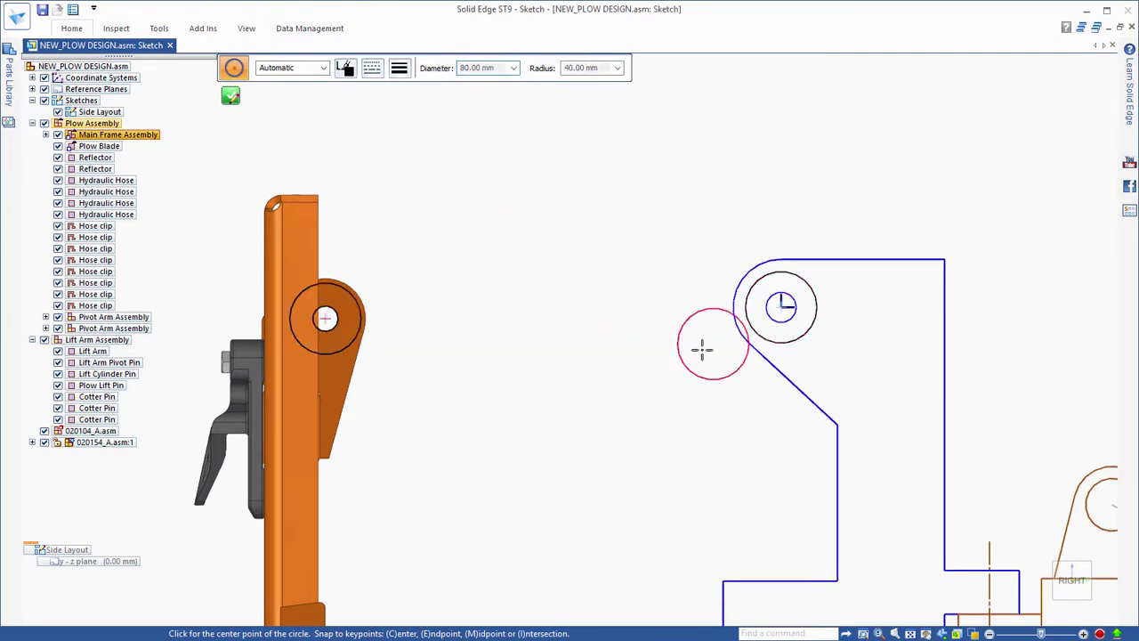
pyautogui.click(624, 392)
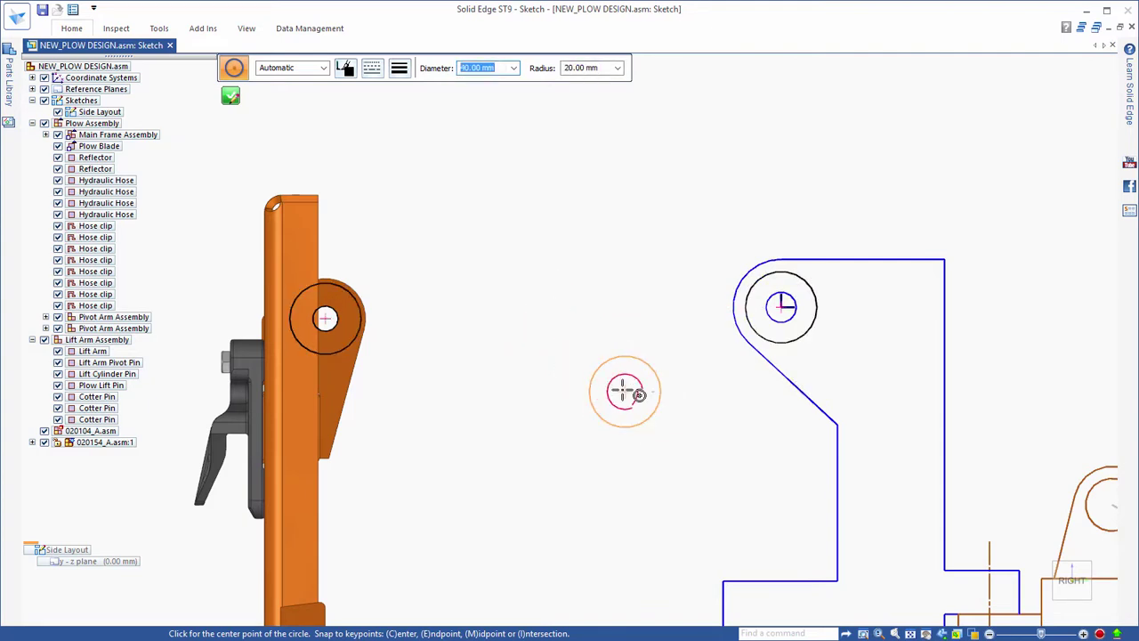
pyautogui.click(653, 373)
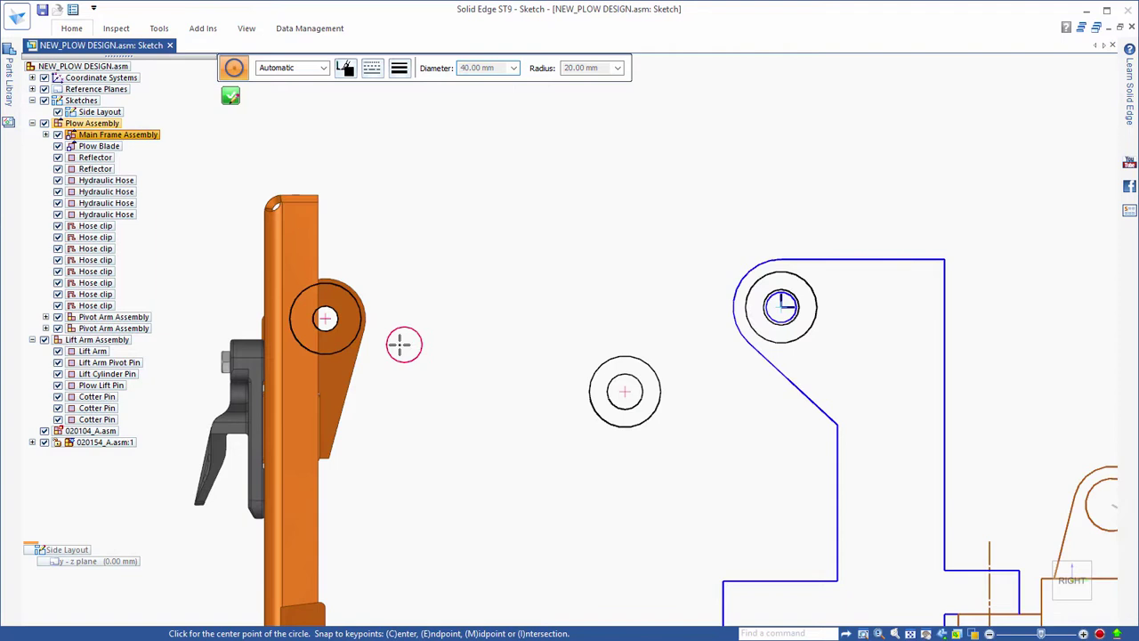
pyautogui.press('Escape')
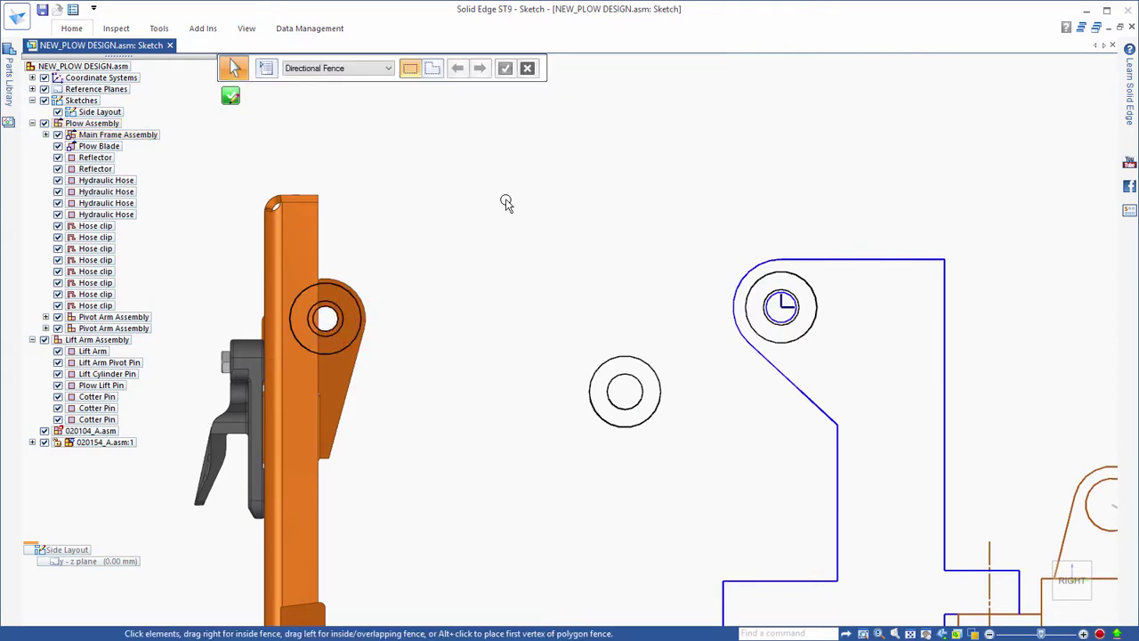
# Step: Draw the arm's upper and lower edge lines plus the lug lines tangent to the middle circles
pyautogui.rightClick(504, 201)
pyautogui.click(537, 203)
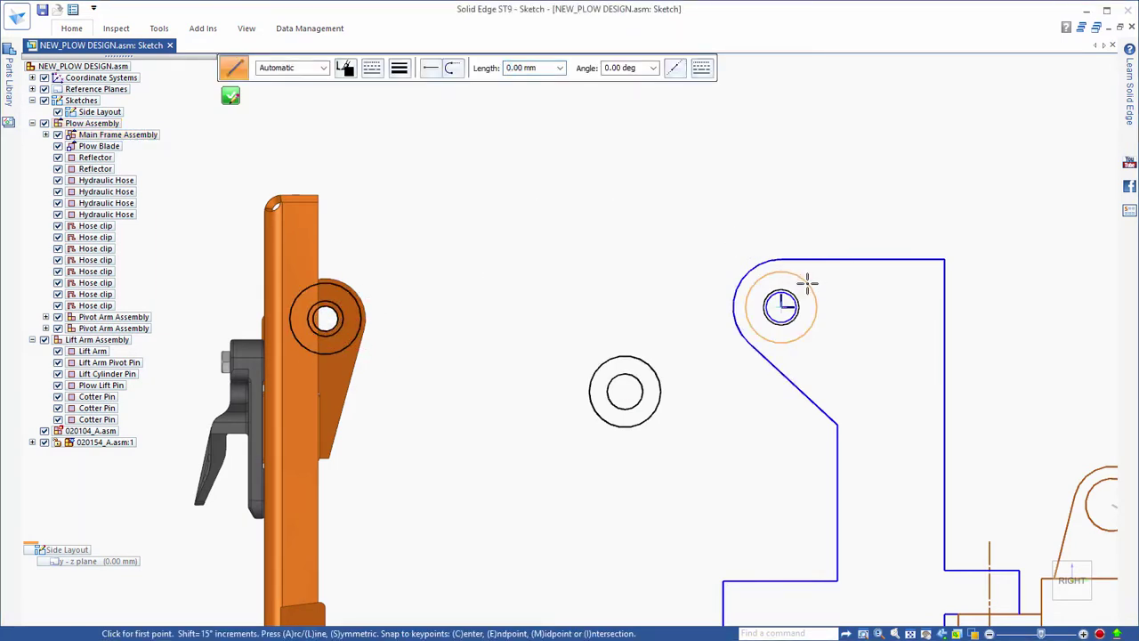
pyautogui.click(780, 270)
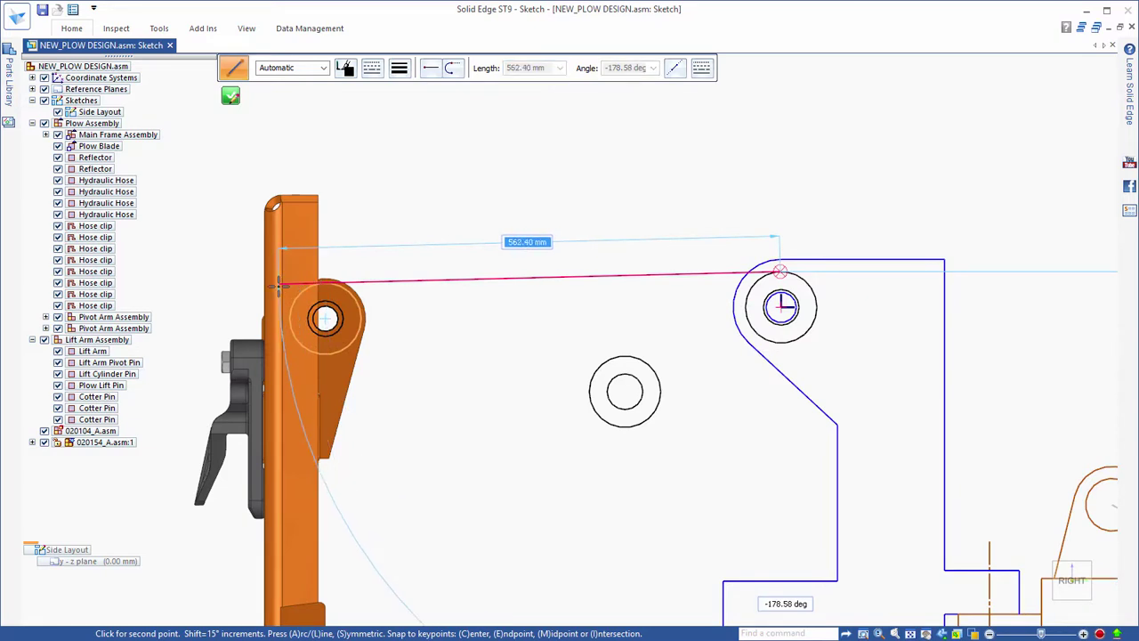
pyautogui.click(280, 283)
pyautogui.click(322, 351)
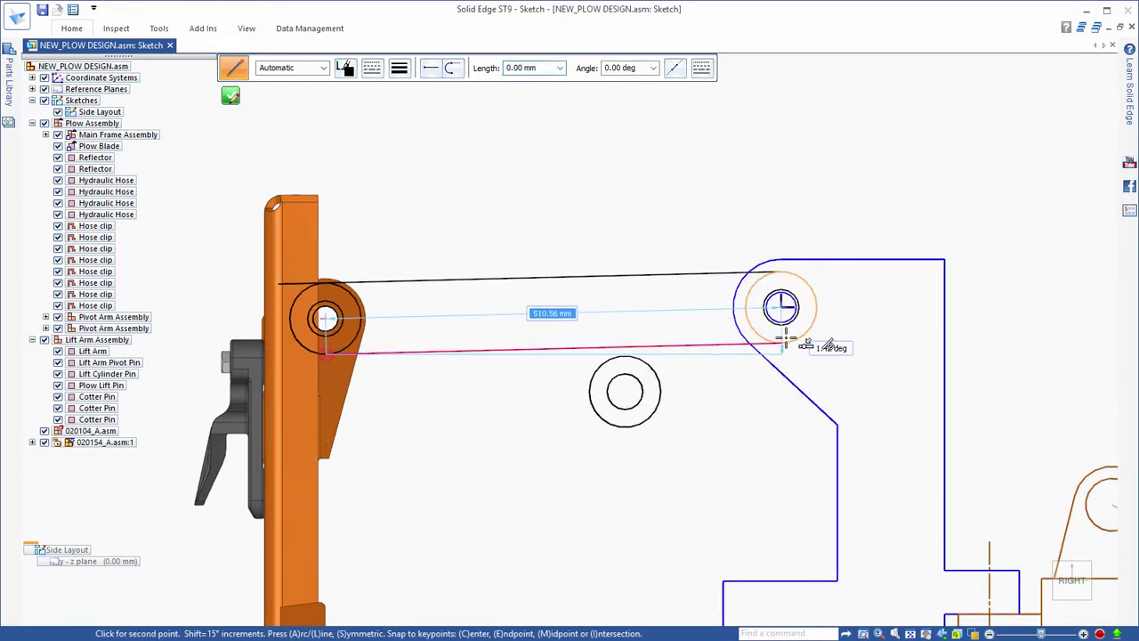
pyautogui.click(828, 341)
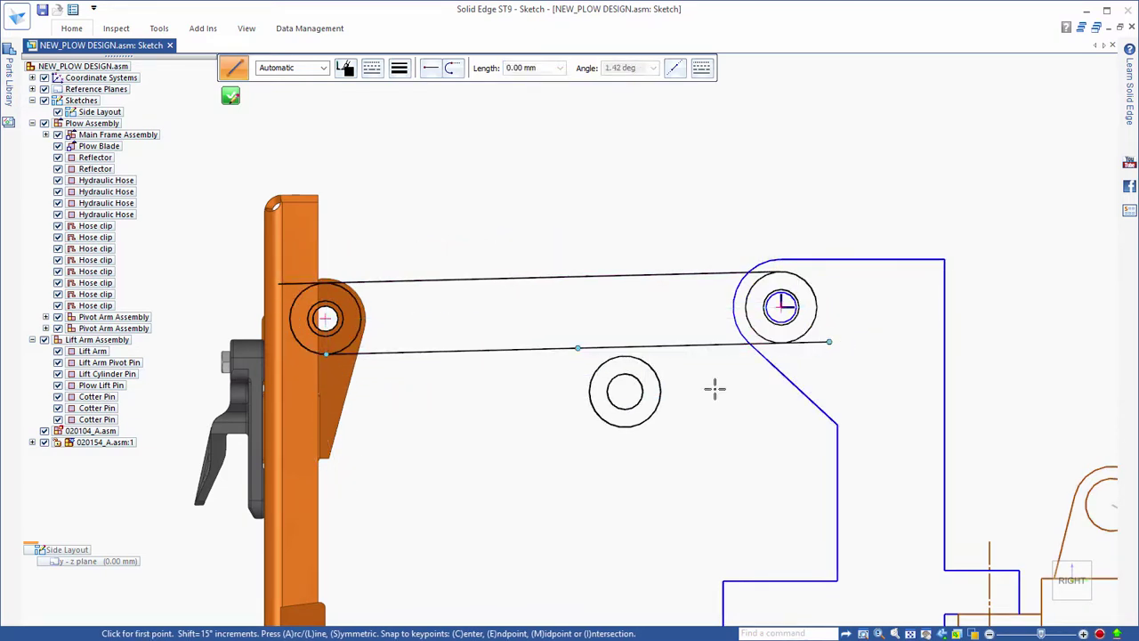
pyautogui.click(592, 410)
pyautogui.click(563, 318)
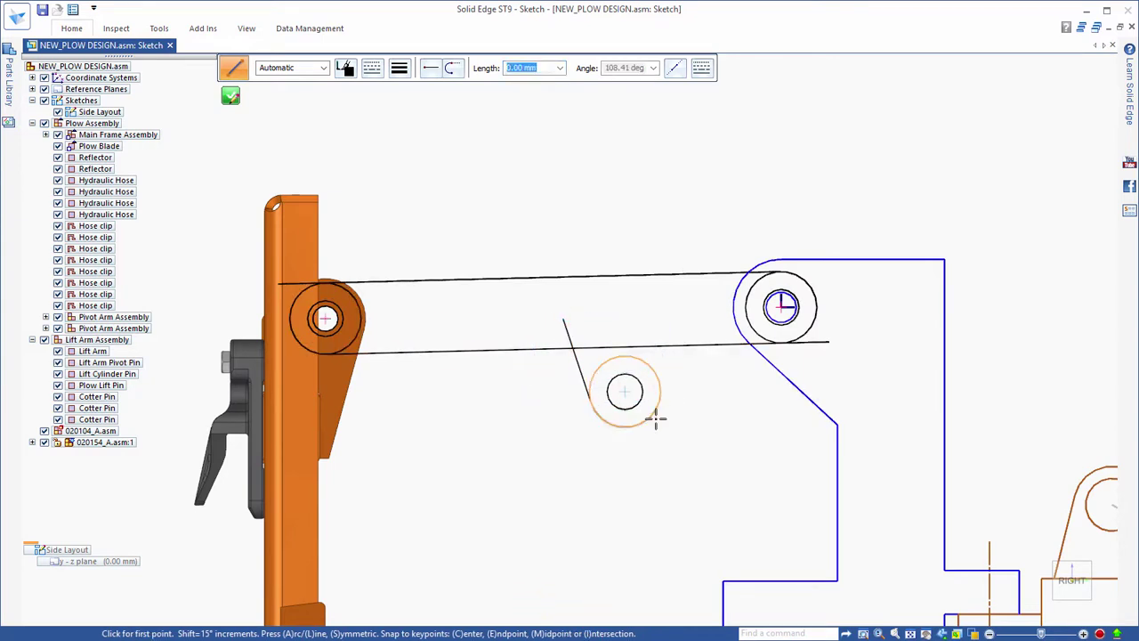
pyautogui.click(649, 418)
pyautogui.click(667, 343)
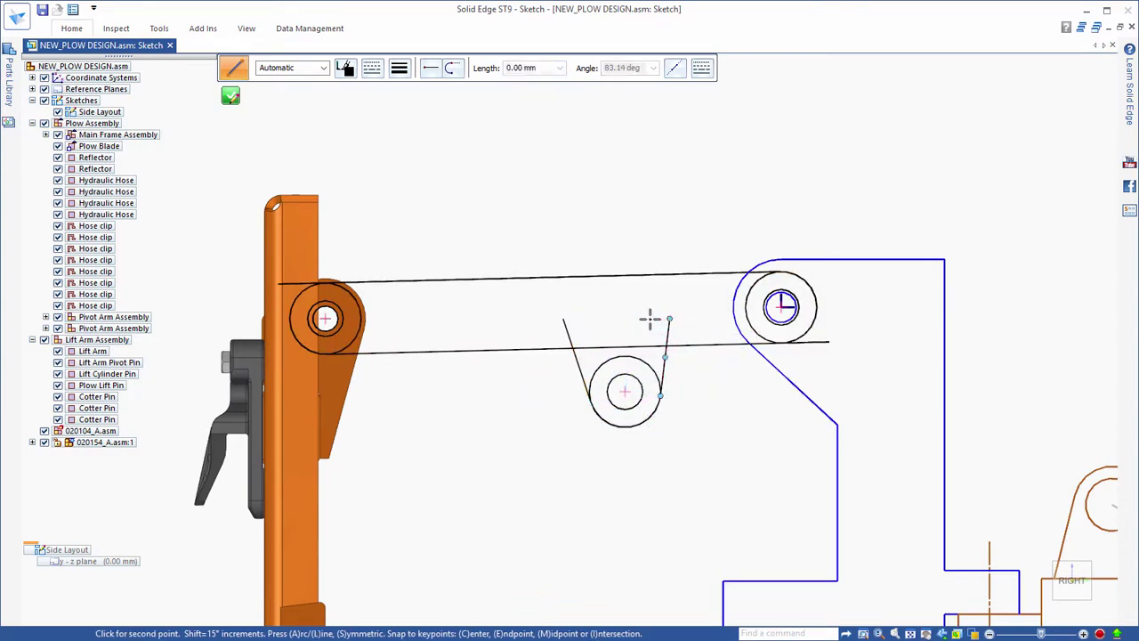
pyautogui.rightClick(644, 316)
# Step: Trim the circle arc inside the arm end, the overhanging line end, and the V-line stubs
pyautogui.rightClick(570, 230)
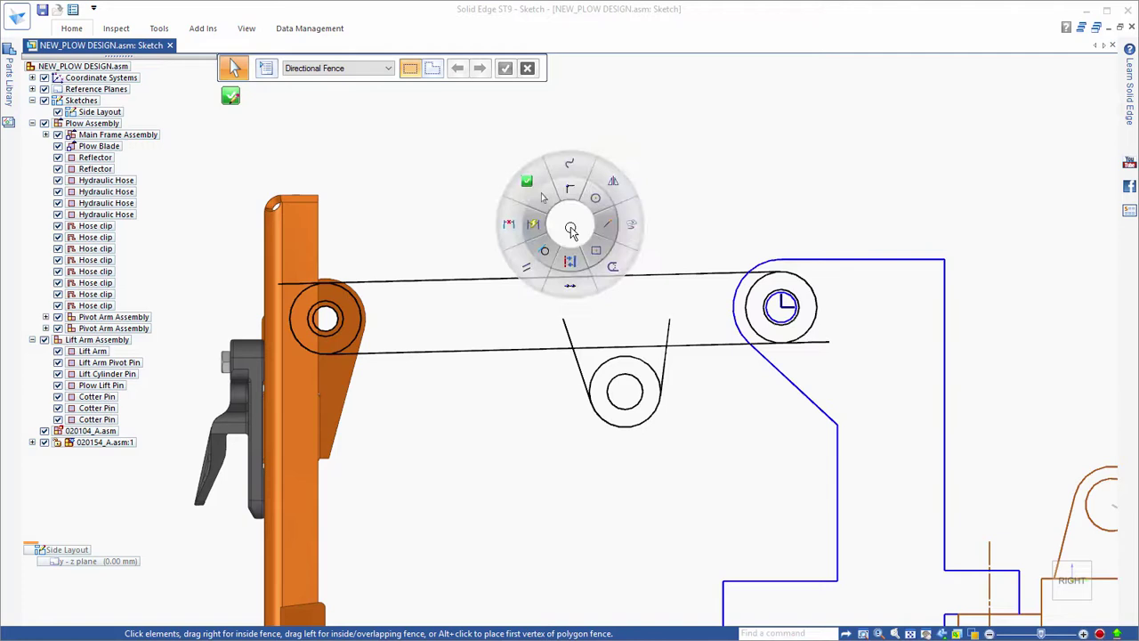
pyautogui.click(612, 269)
pyautogui.moveTo(317, 297); pyautogui.dragTo(351, 298)
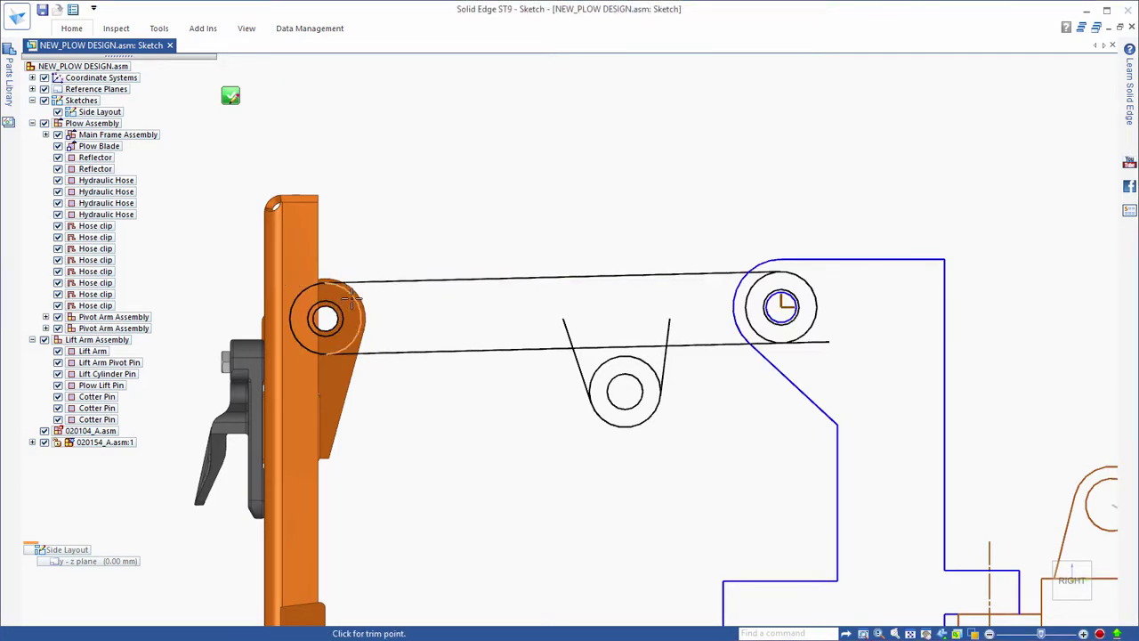
pyautogui.moveTo(741, 324); pyautogui.dragTo(821, 341)
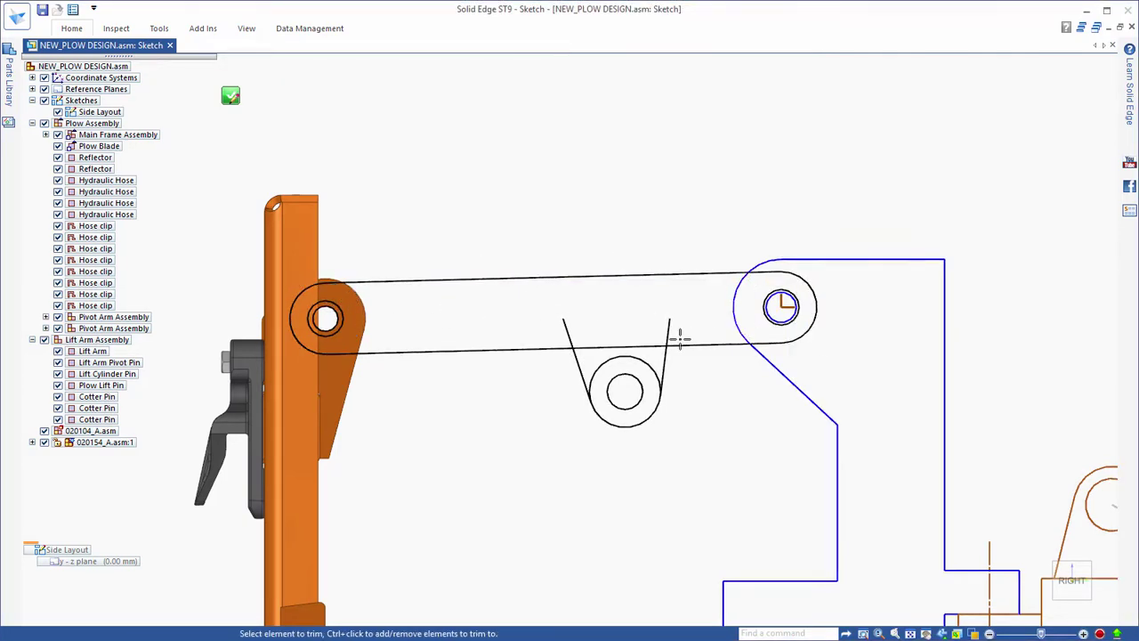
pyautogui.moveTo(676, 338); pyautogui.dragTo(511, 330)
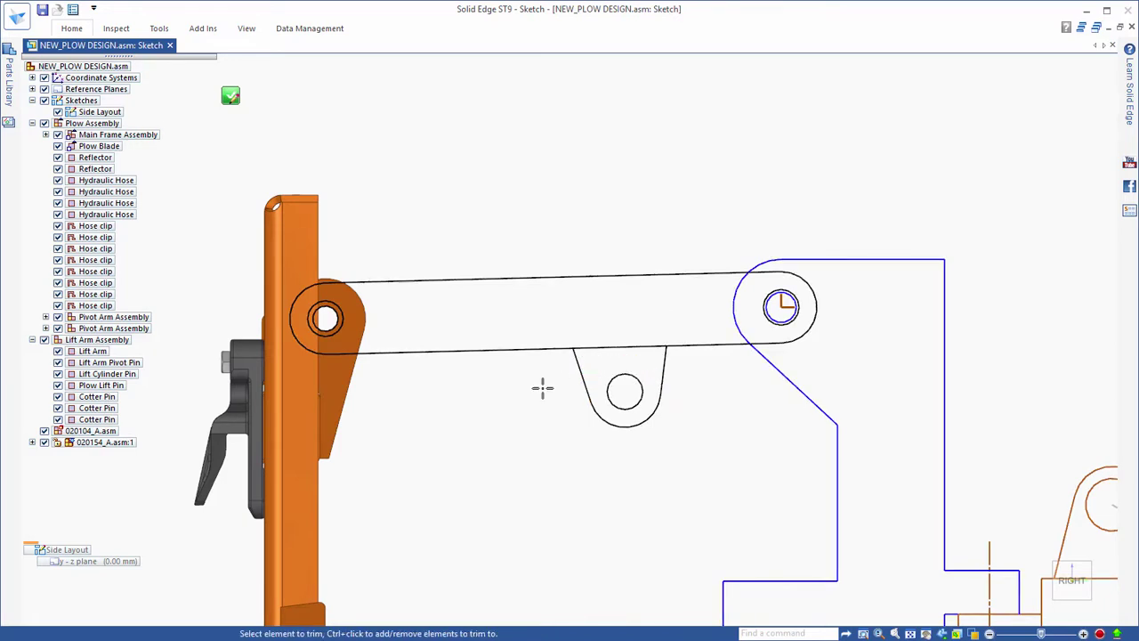
pyautogui.press('Escape')
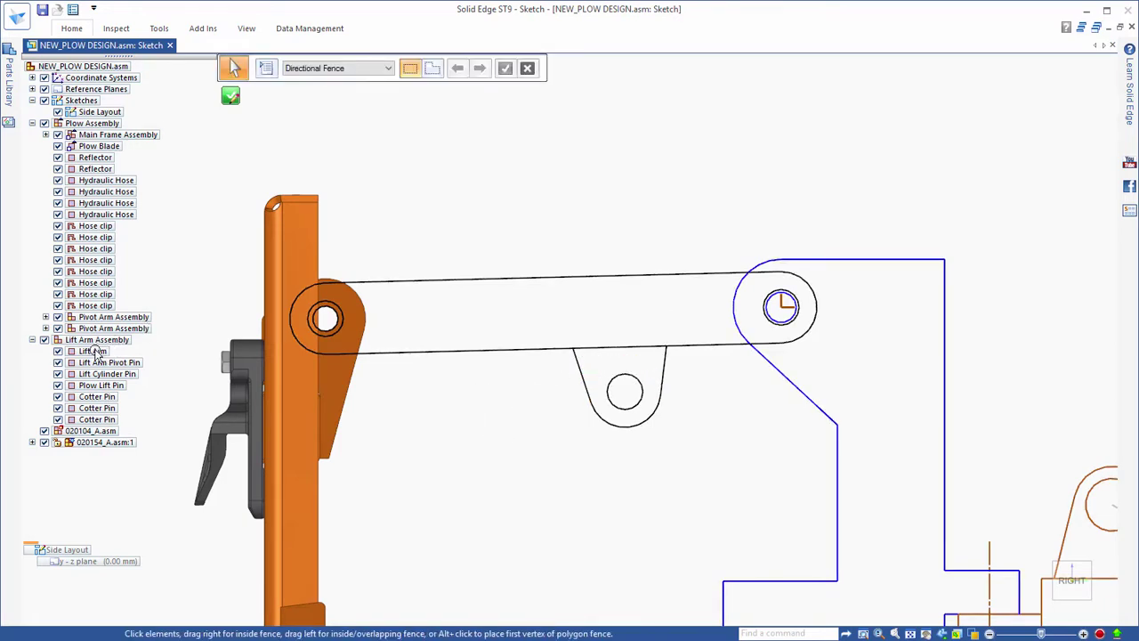
# Step: Assign the sketched arm outline to the Lift Arm component with its origin at the pivot hole
pyautogui.rightClick(96, 359)
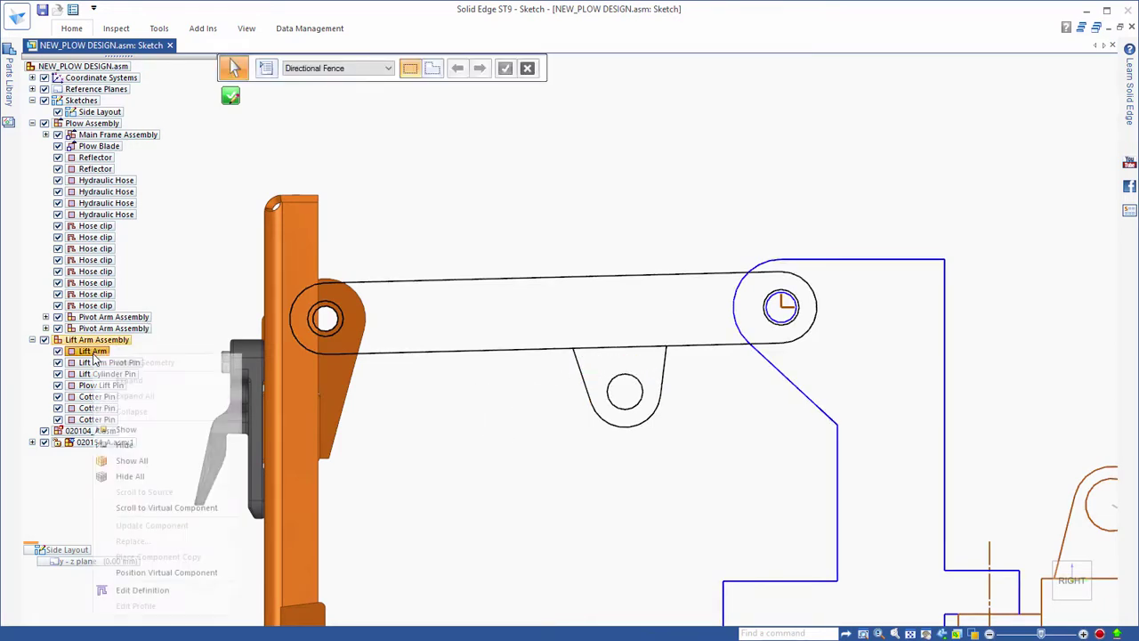
pyautogui.click(147, 597)
pyautogui.click(301, 293)
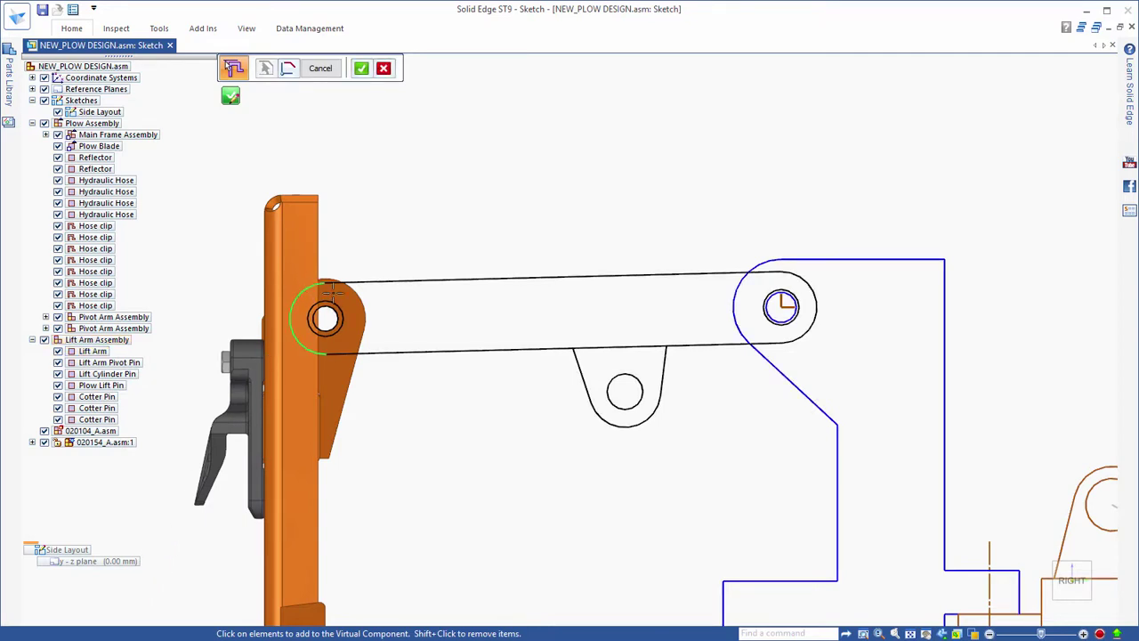
pyautogui.click(366, 351)
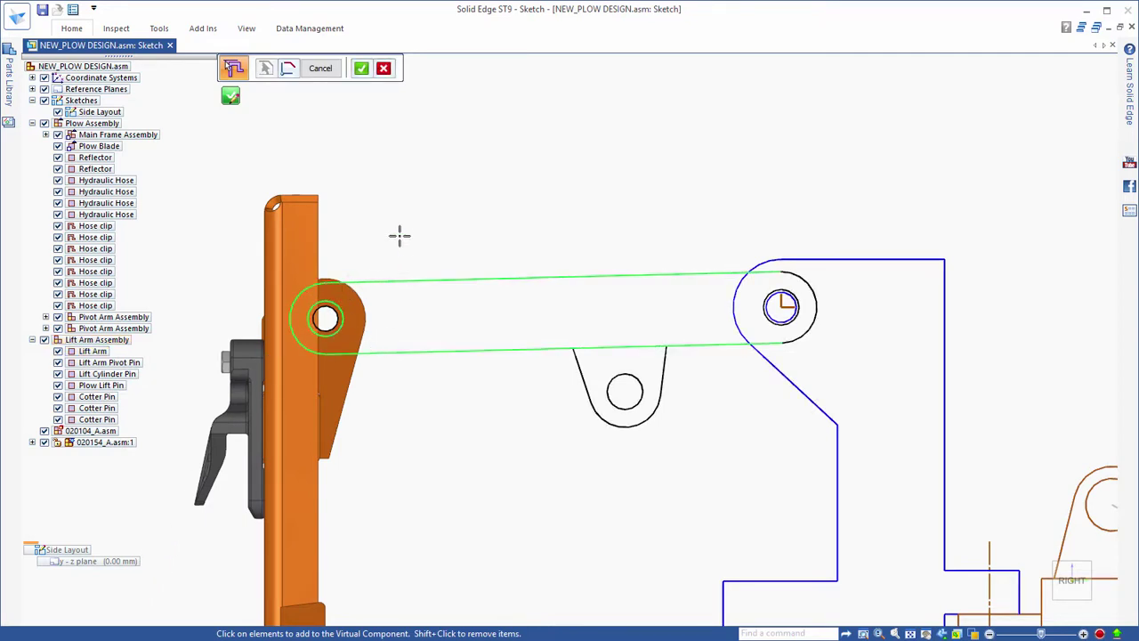
pyautogui.moveTo(400, 234); pyautogui.dragTo(836, 478)
pyautogui.rightClick(381, 294)
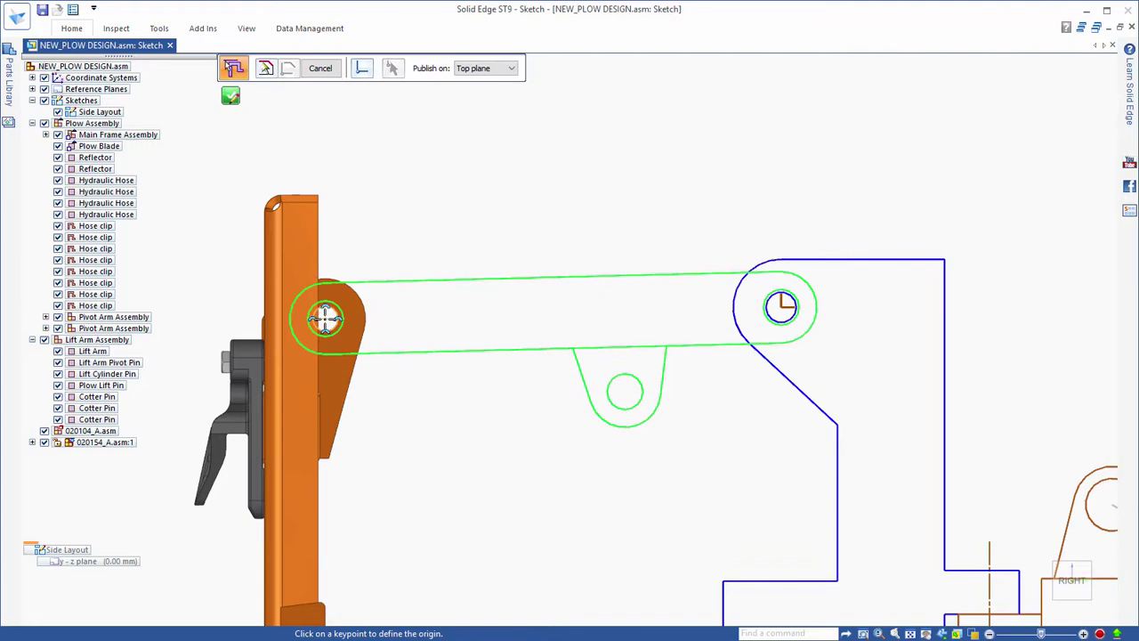
pyautogui.click(783, 305)
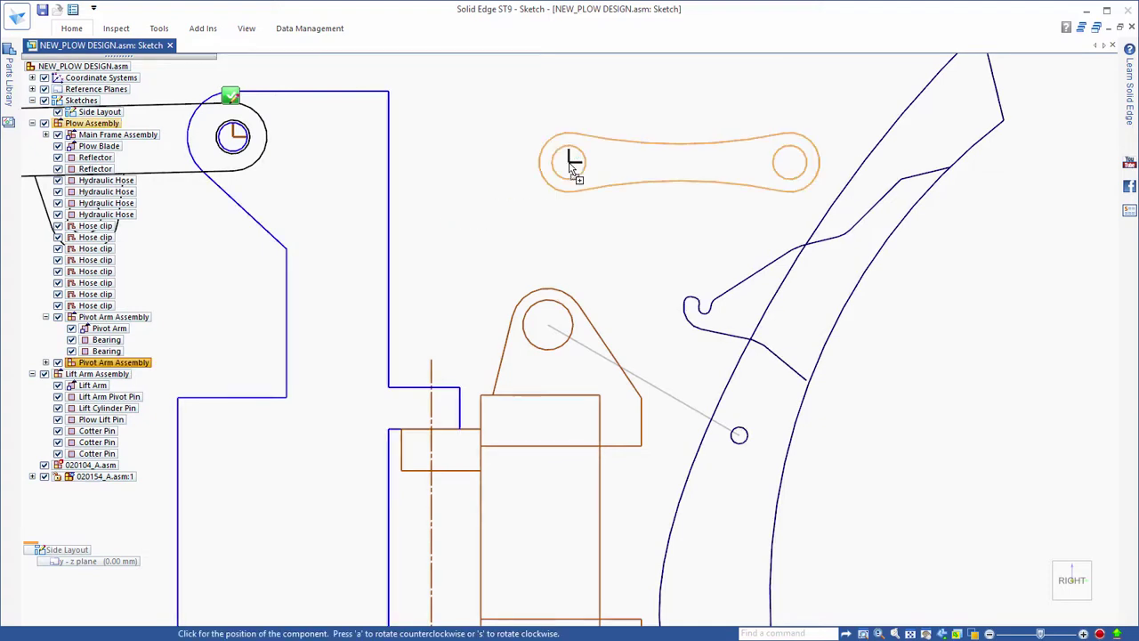
# Step: Place the Pivot Arm and connect its ends to the orange pivot circle and the small circle
pyautogui.click(570, 160)
pyautogui.rightClick(508, 185)
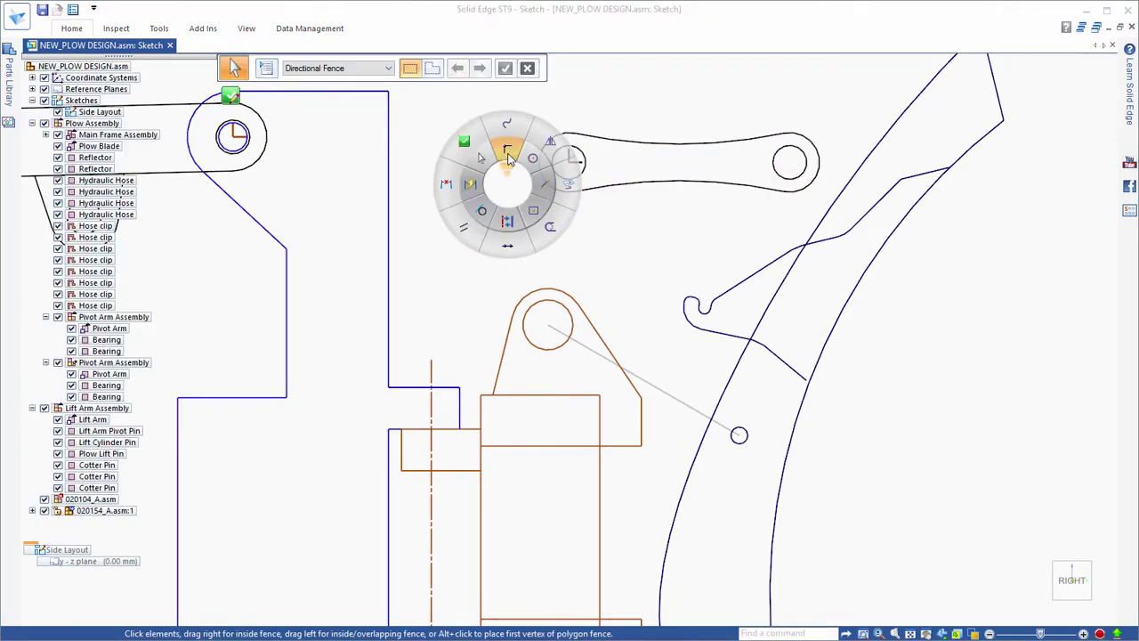
pyautogui.click(508, 158)
pyautogui.click(547, 326)
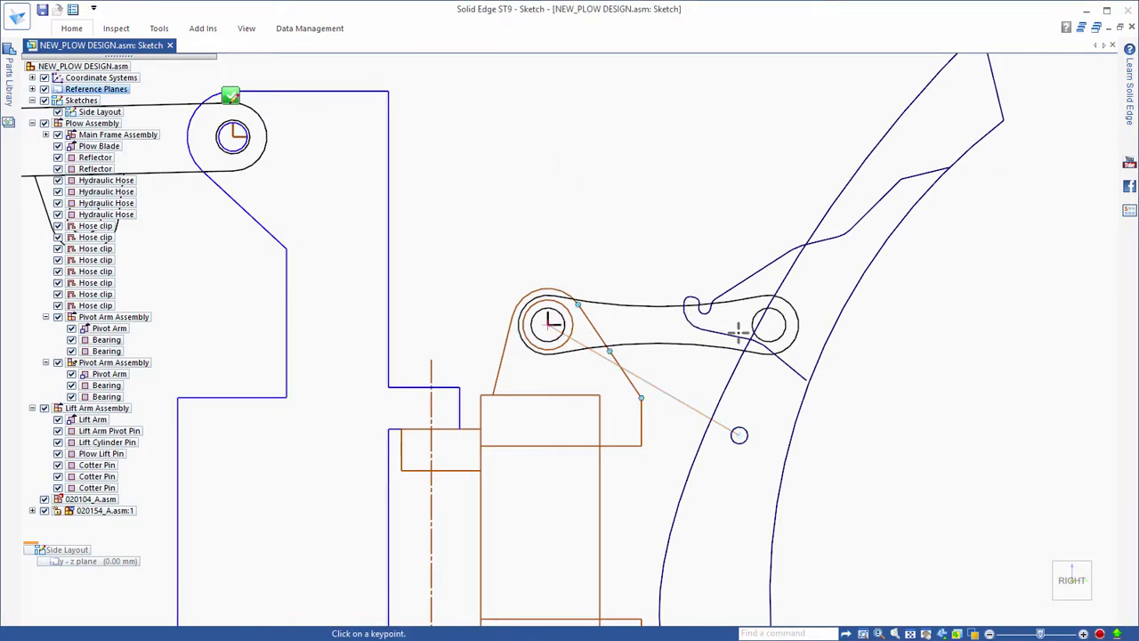
pyautogui.click(768, 325)
pyautogui.click(738, 434)
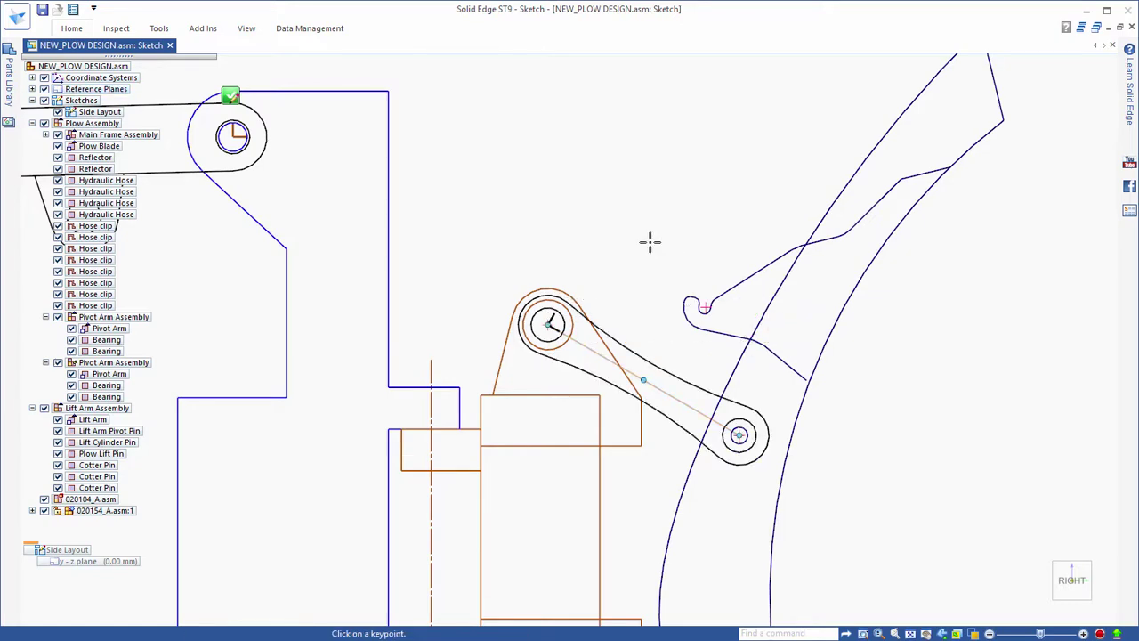
pyautogui.press('Escape')
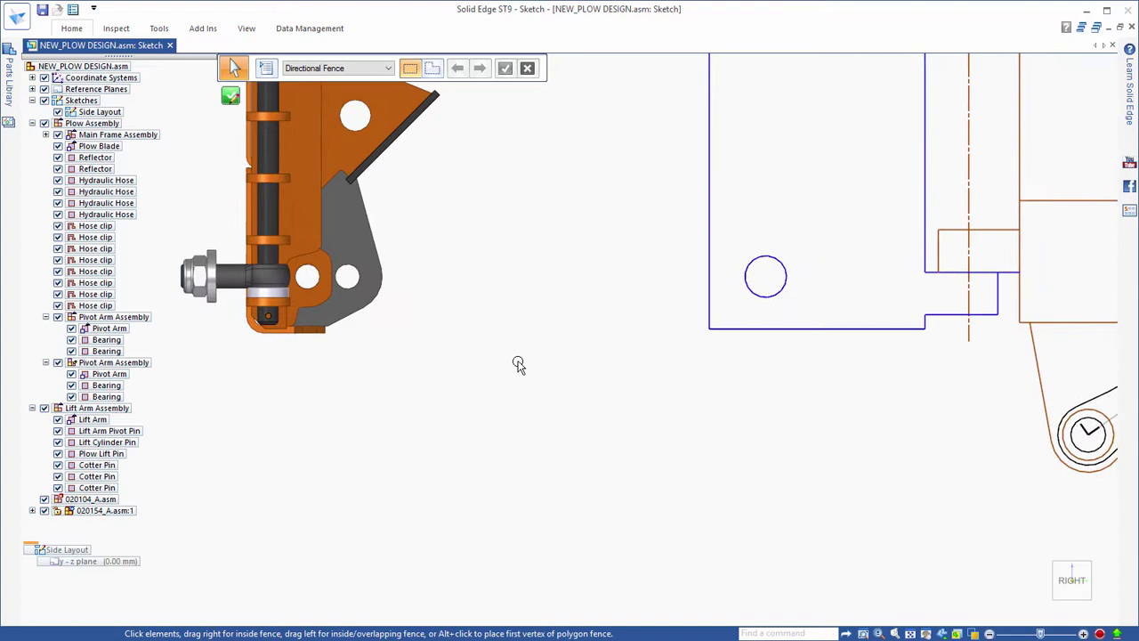
# Step: Insert the 020104_A cylinder sketch into the layout in Front orientation, rotated as needed
pyautogui.moveTo(101, 501); pyautogui.dragTo(424, 365)
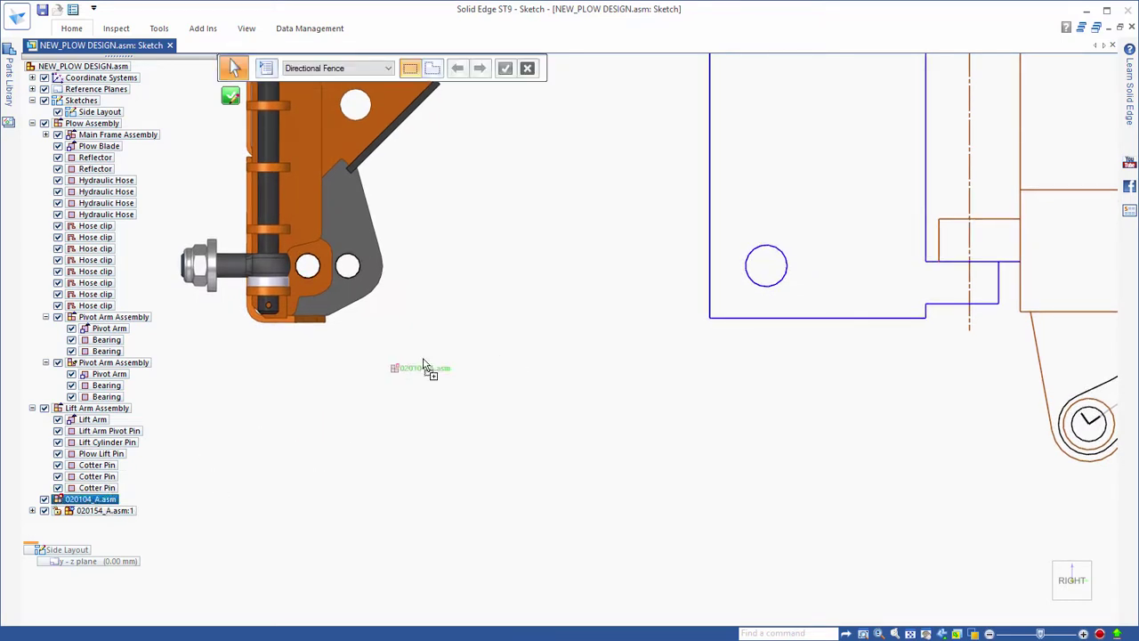
pyautogui.moveTo(574, 256); pyautogui.dragTo(571, 298)
pyautogui.click(460, 412)
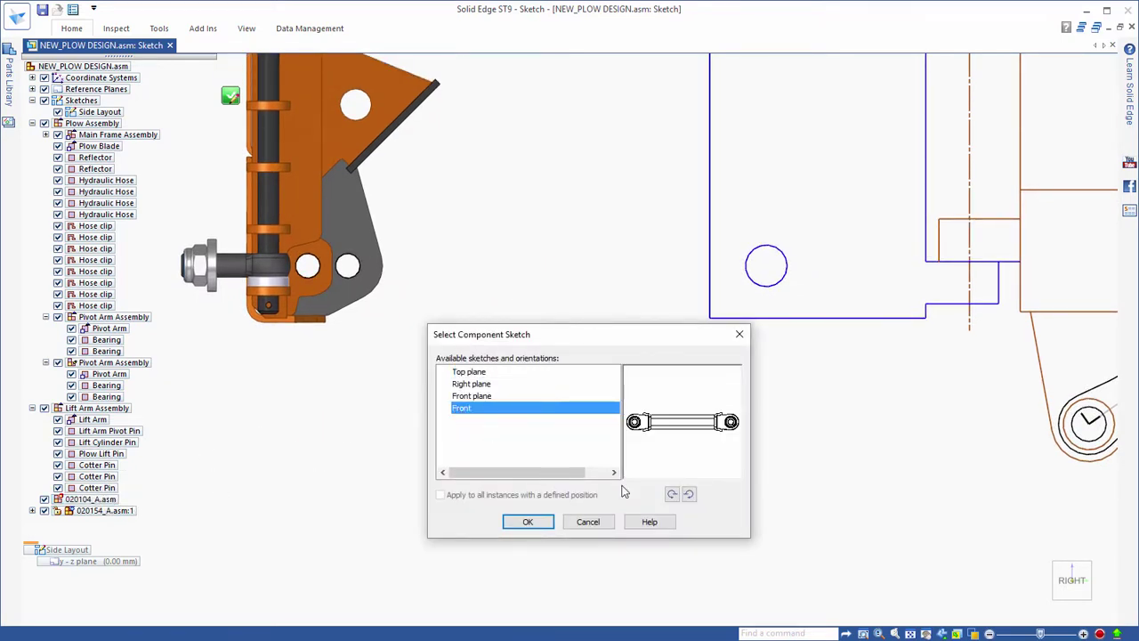
pyautogui.click(671, 494)
pyautogui.click(688, 494)
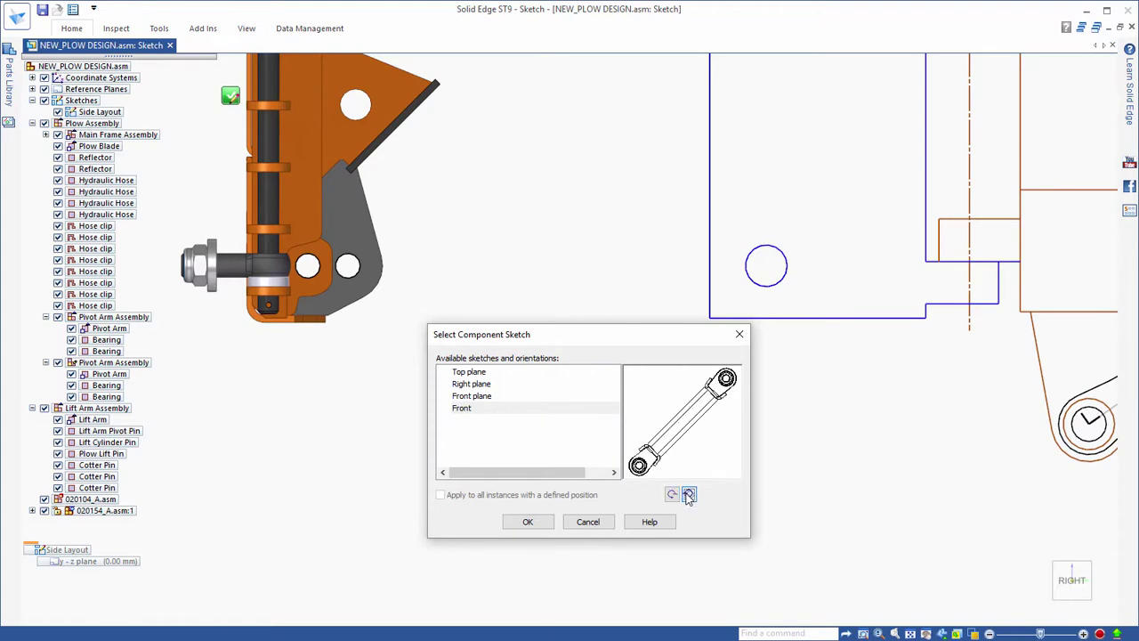
pyautogui.click(545, 526)
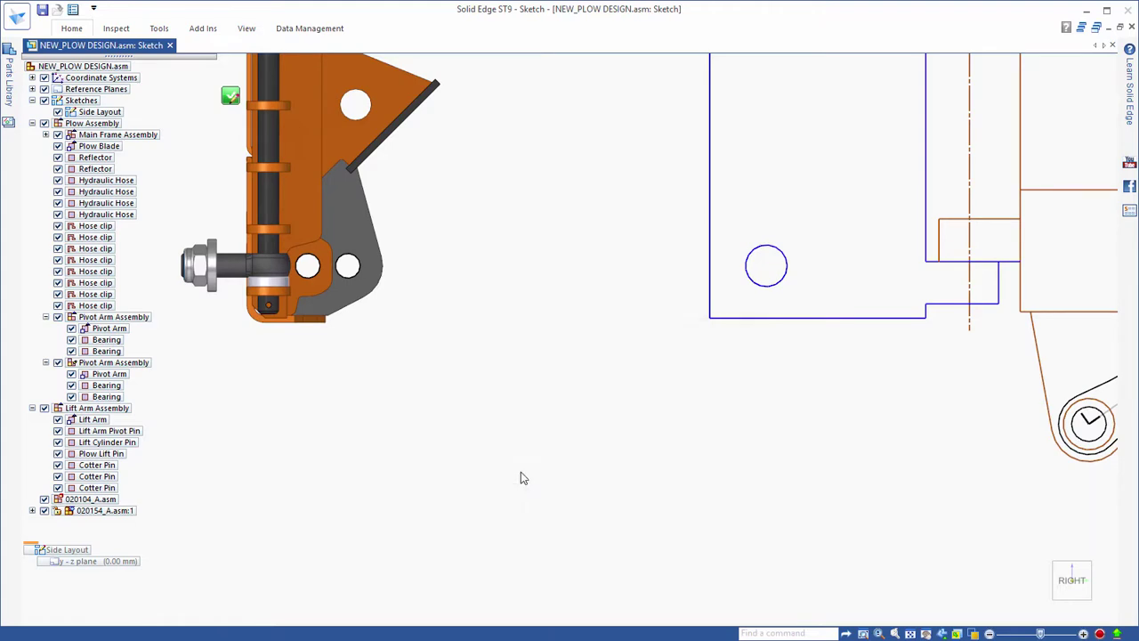
pyautogui.click(507, 269)
# Step: Connect the cylinder's eye centres to the mounting hole and the bracket pivot keypoints
pyautogui.rightClick(621, 383)
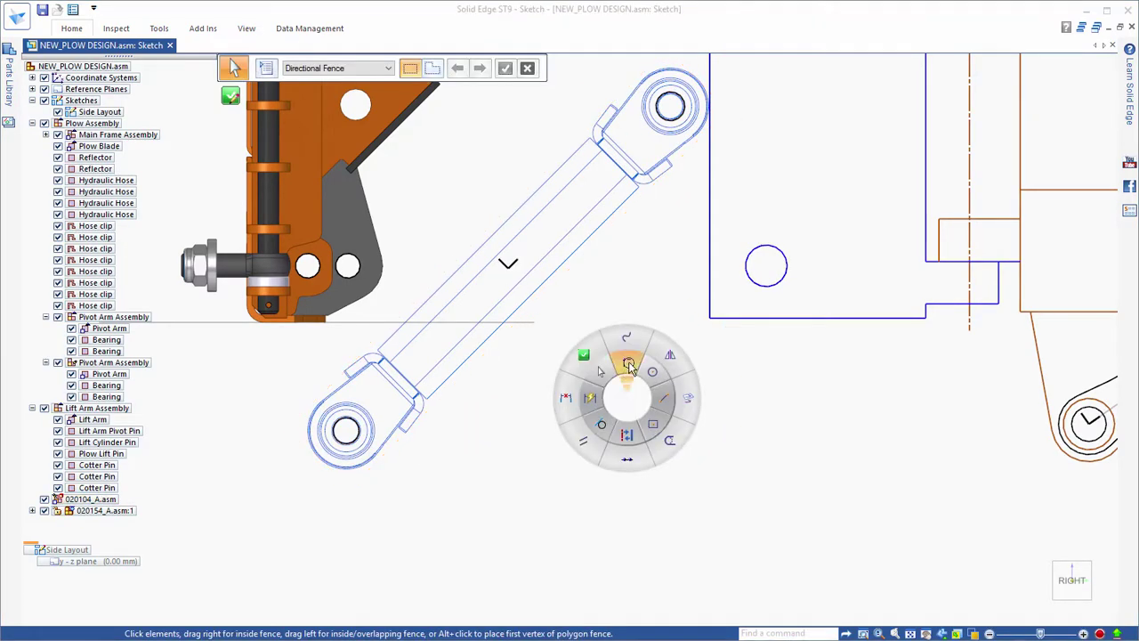
pyautogui.click(620, 360)
pyautogui.click(670, 107)
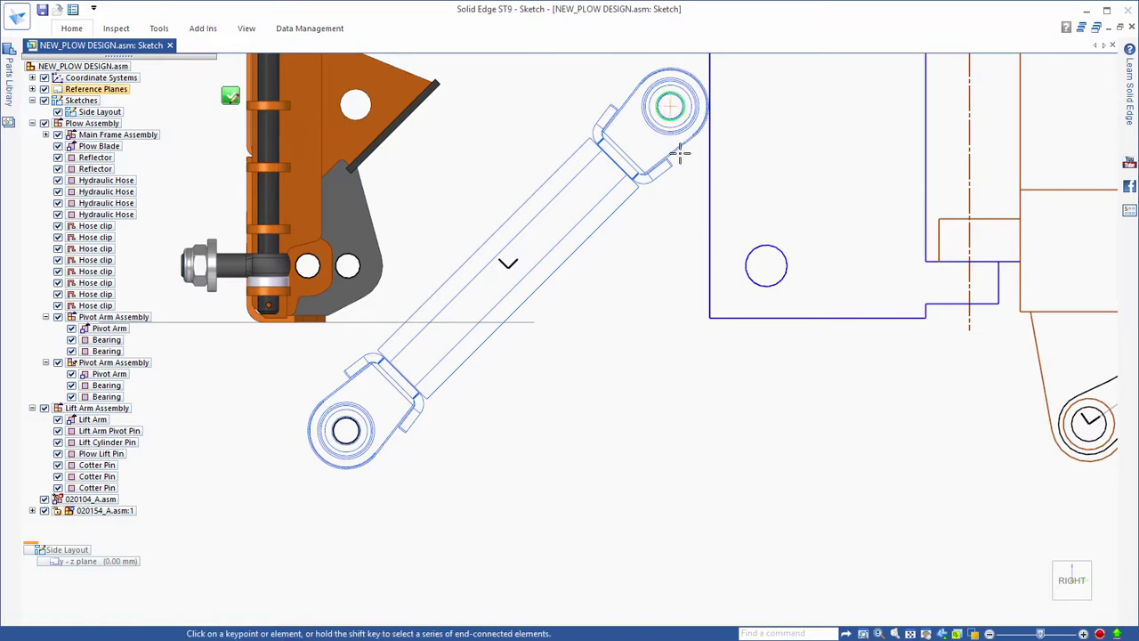
pyautogui.click(765, 264)
pyautogui.click(441, 588)
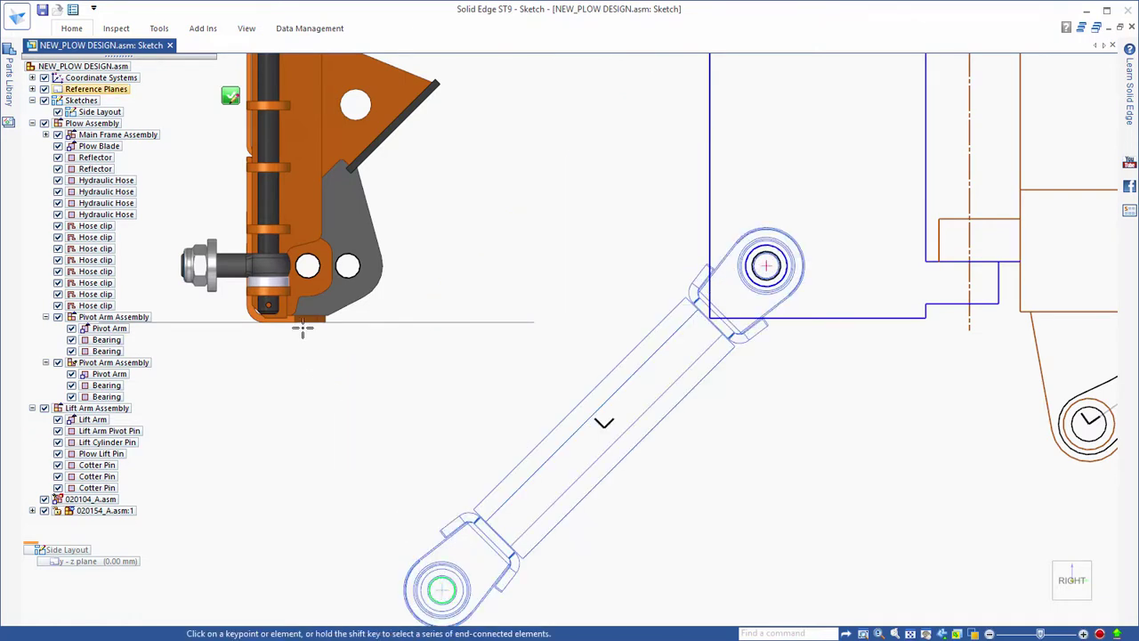
pyautogui.click(307, 266)
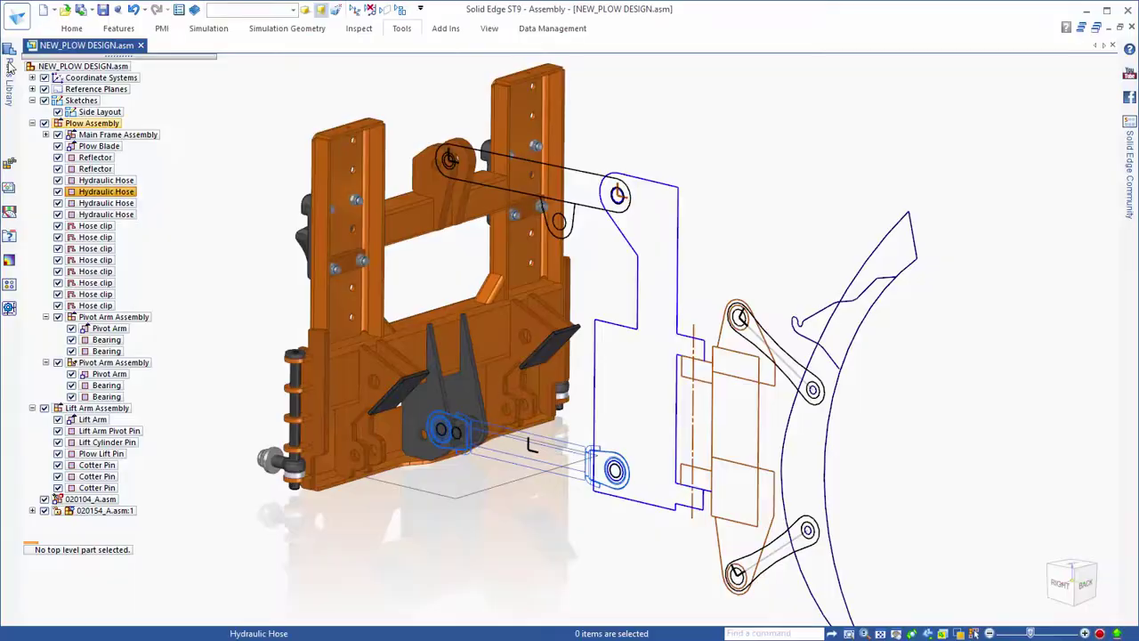
# Step: Place the 020116_A cylinder part from the parts library and relate it to the bracket pin
pyautogui.click(9, 67)
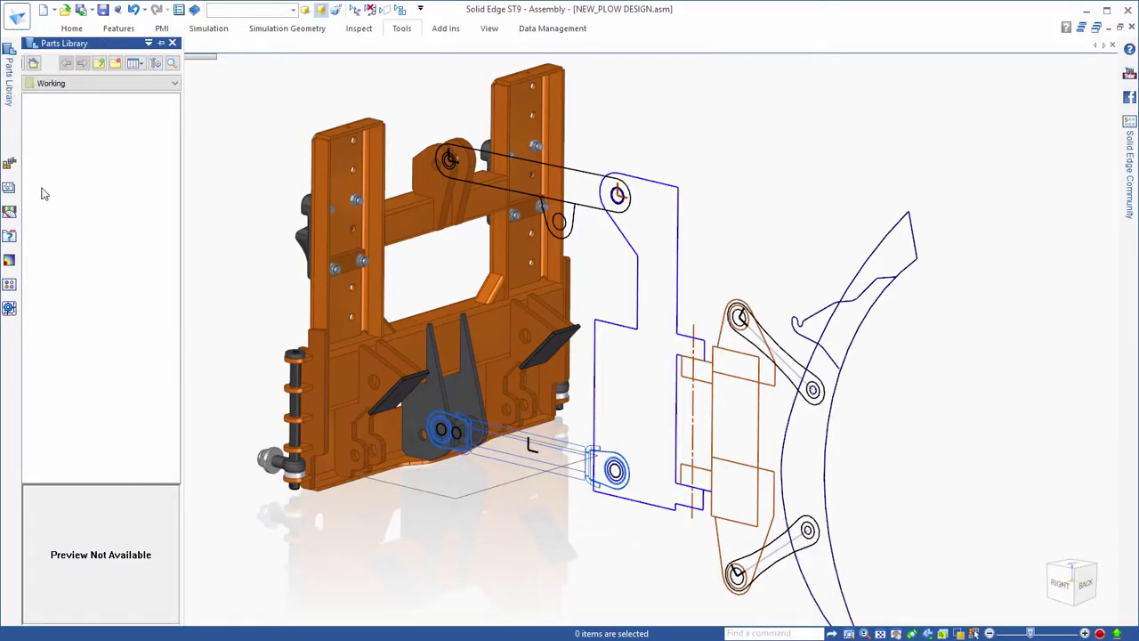
pyautogui.click(46, 151)
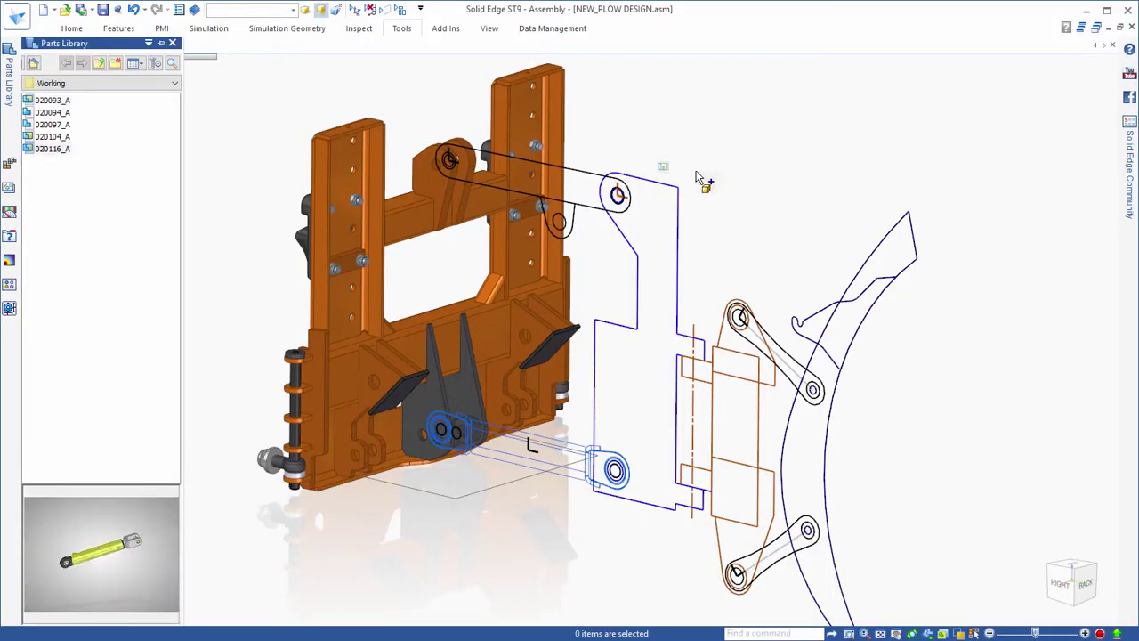
pyautogui.moveTo(725, 272); pyautogui.dragTo(576, 333)
pyautogui.moveTo(577, 333)
pyautogui.mouseDown(button='middle')
pyautogui.moveTo(626, 370)
pyautogui.moveTo(528, 249)
pyautogui.mouseUp(button='middle')
pyautogui.scroll(5, 631, 372)
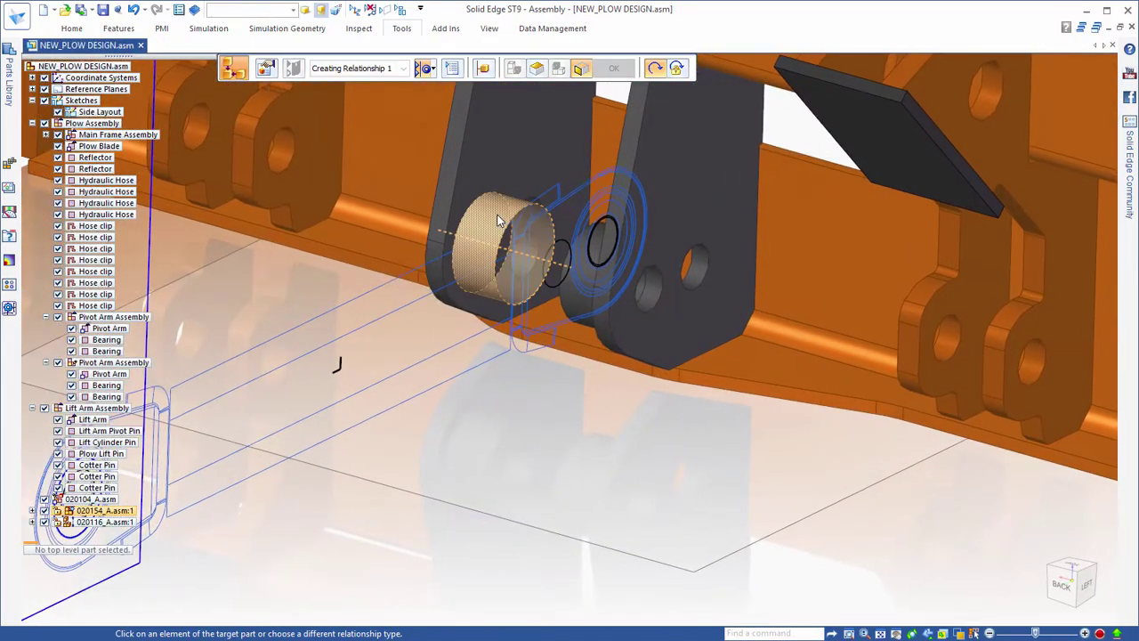
pyautogui.click(536, 254)
pyautogui.rightClick(538, 254)
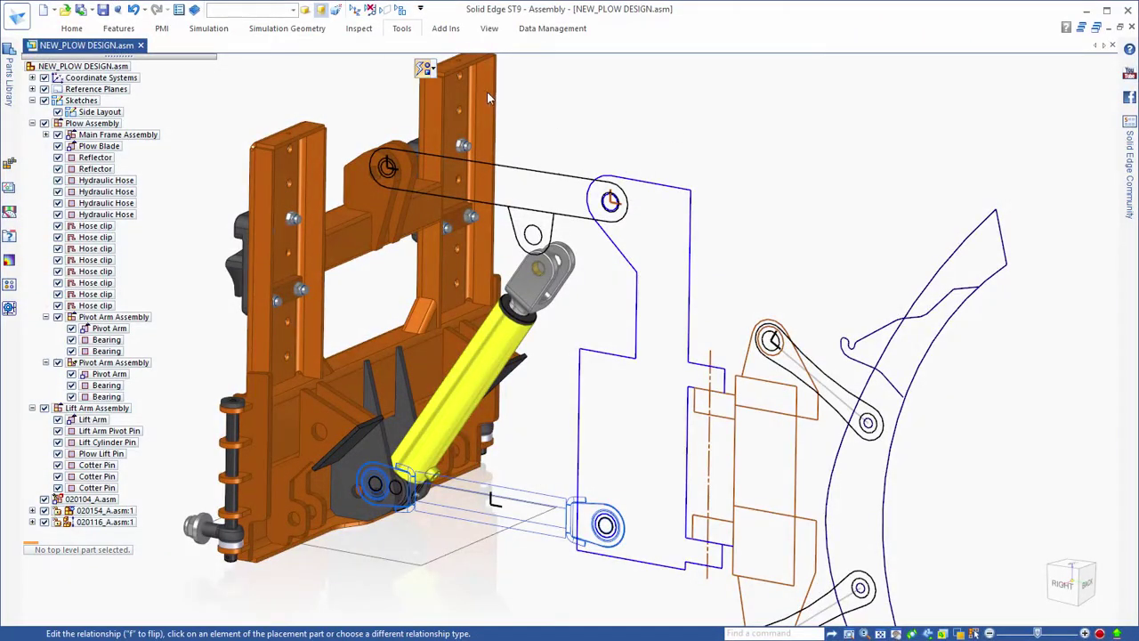
# Step: Axially align the cylinder's rod-end hole with the linkage pivot hole
pyautogui.click(426, 67)
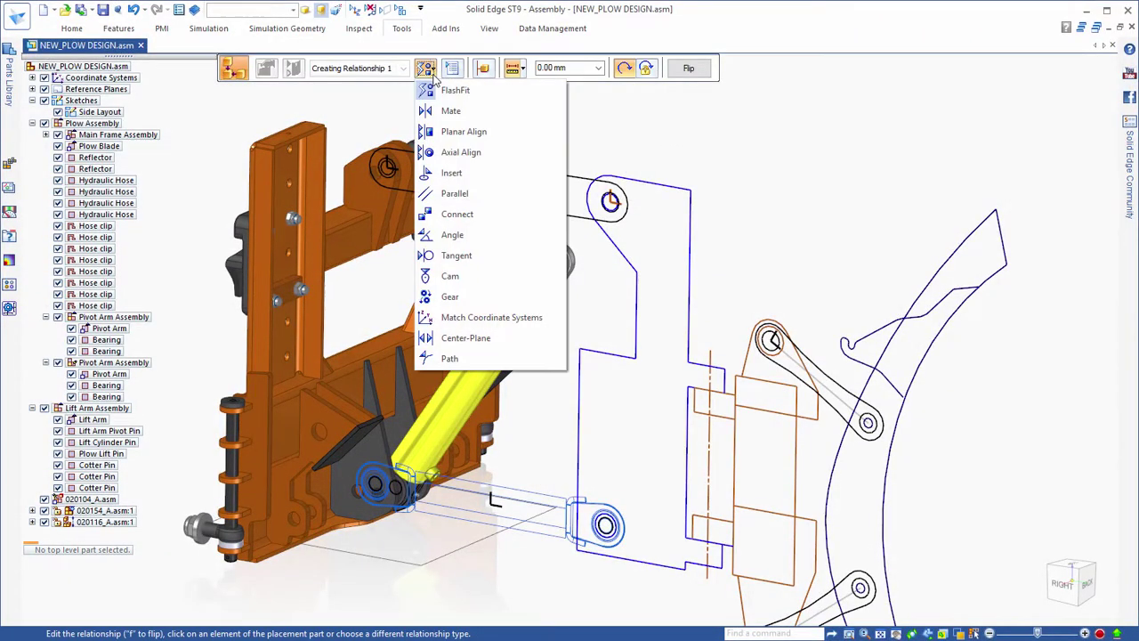
pyautogui.click(443, 156)
pyautogui.click(531, 272)
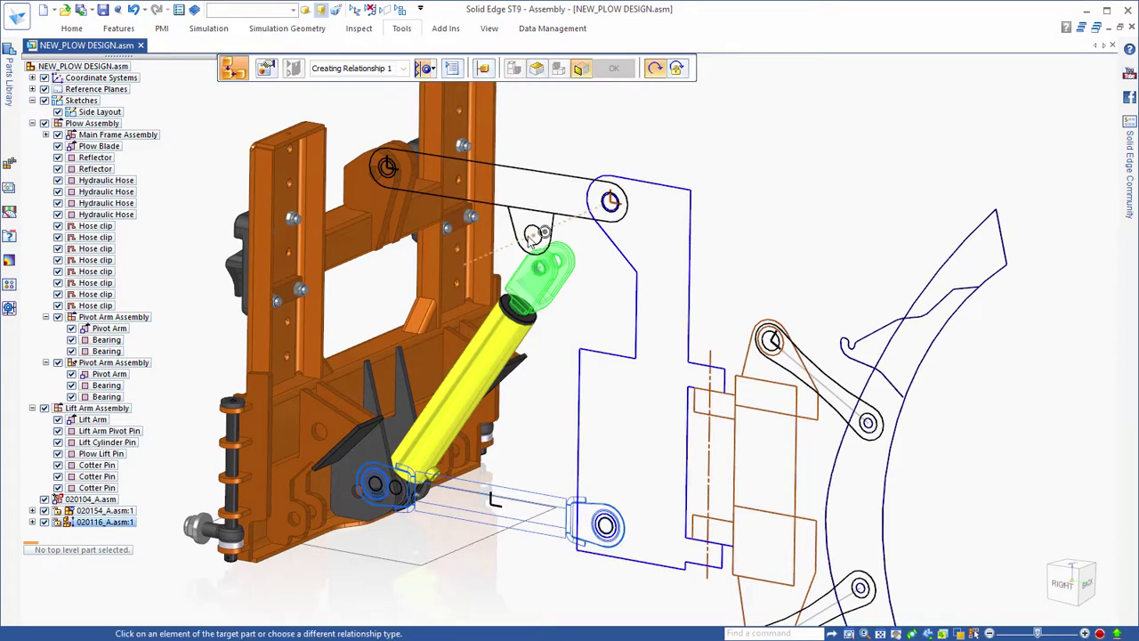
pyautogui.click(532, 236)
pyautogui.rightClick(759, 133)
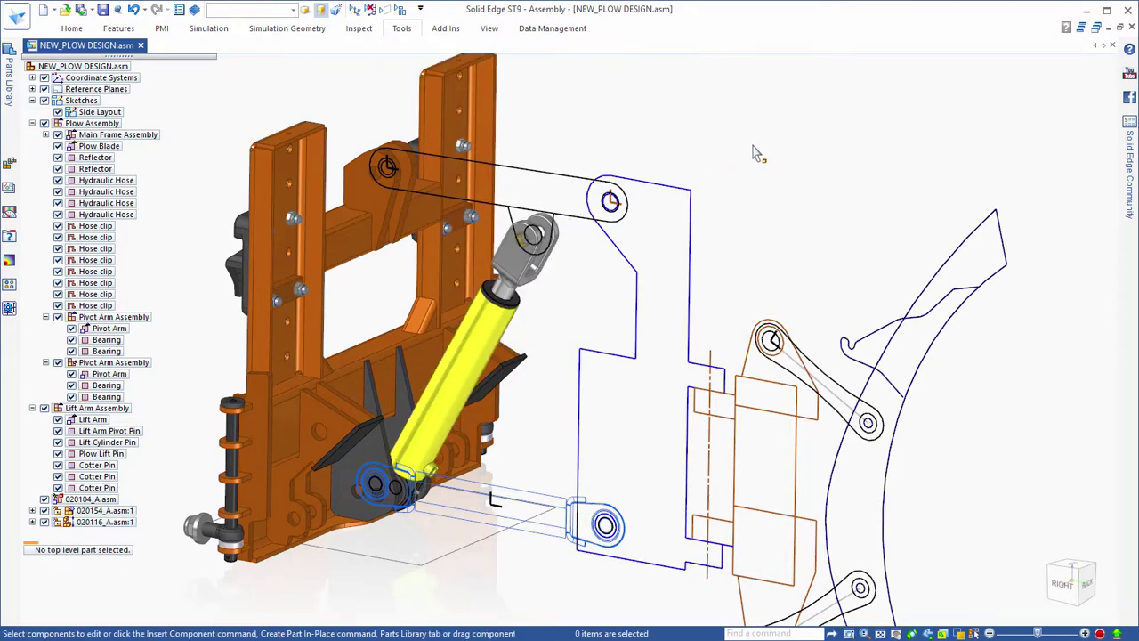
pyautogui.scroll(-2, 746, 158)
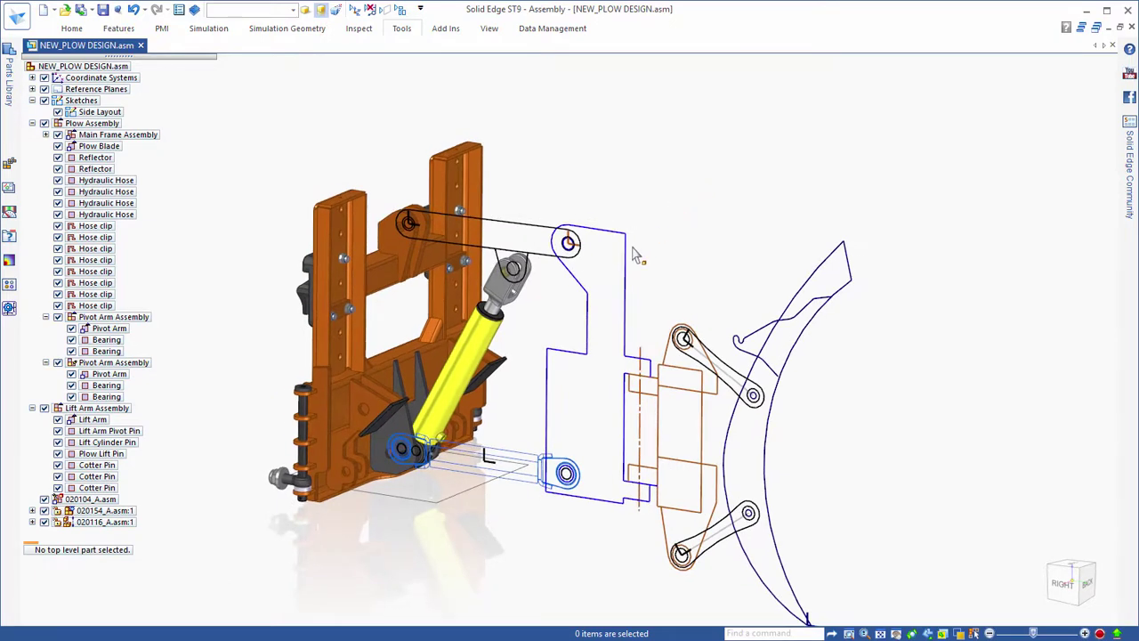
pyautogui.click(630, 262)
pyautogui.click(585, 333)
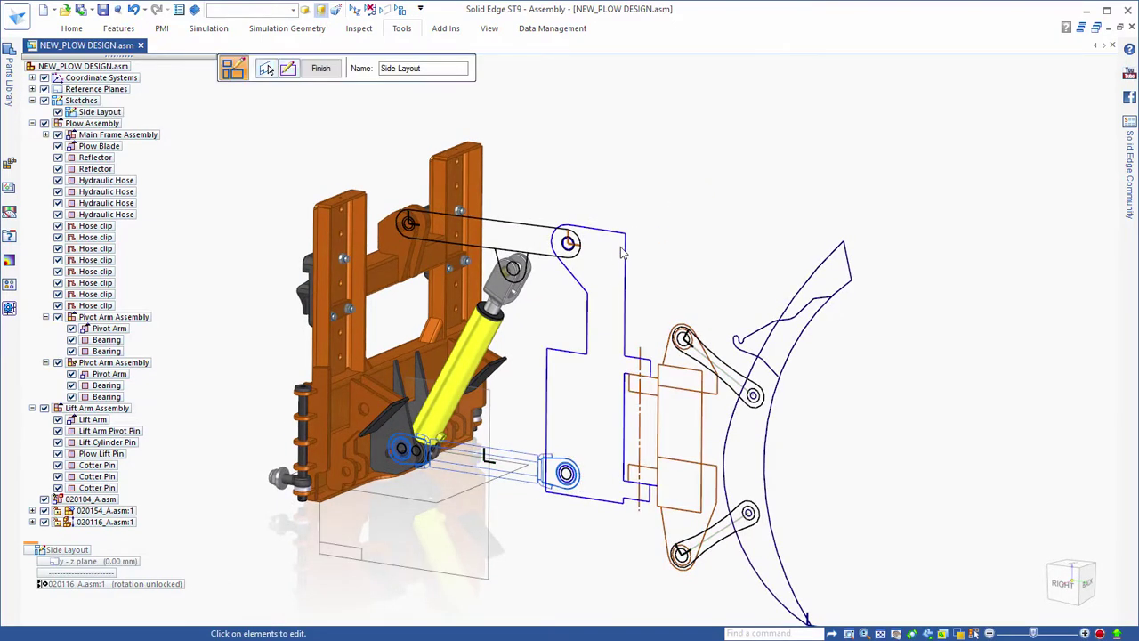
pyautogui.click(626, 236)
pyautogui.moveTo(623, 221); pyautogui.dragTo(607, 149)
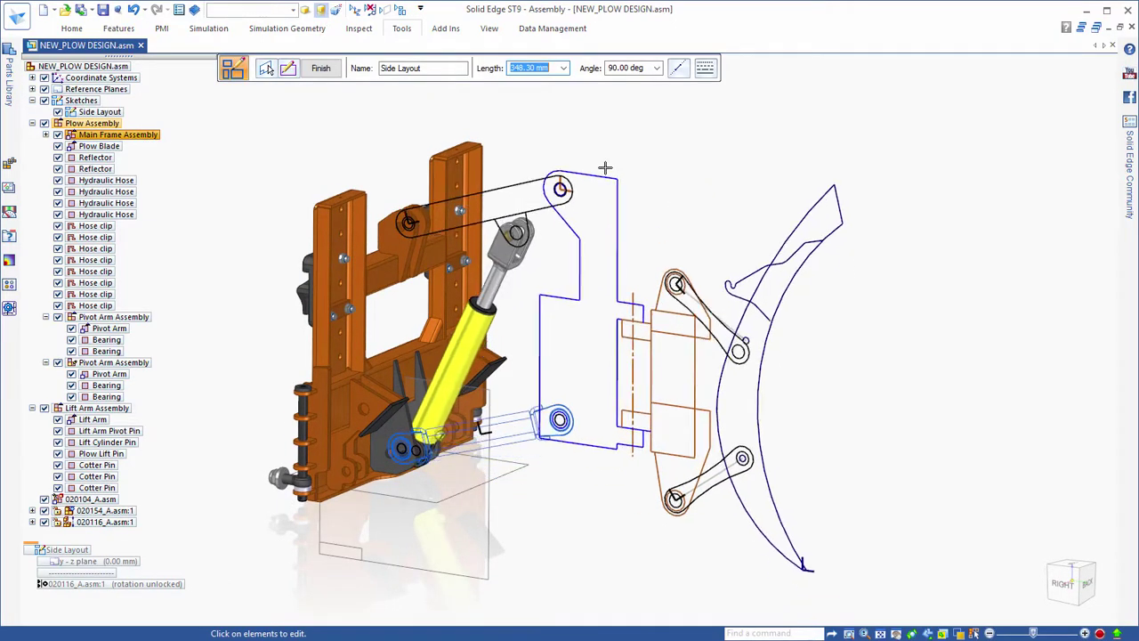
pyautogui.press('Escape')
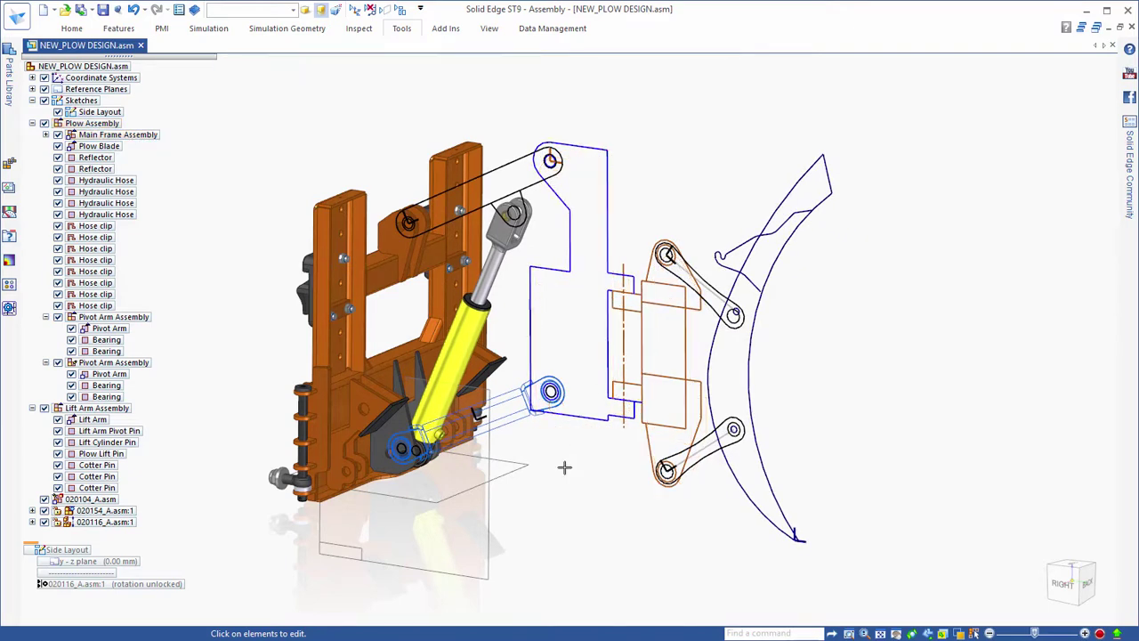
pyautogui.click(563, 523)
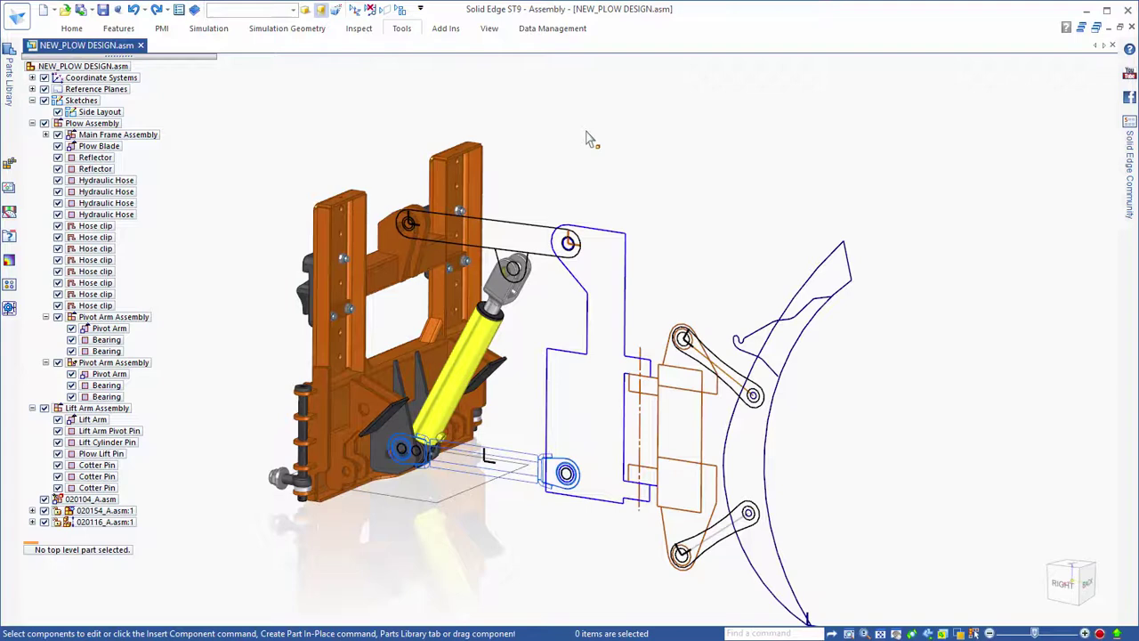
# Step: Set every virtual component's document location to the Conceptual Mechanisms Publish folder and publish them
pyautogui.click(403, 28)
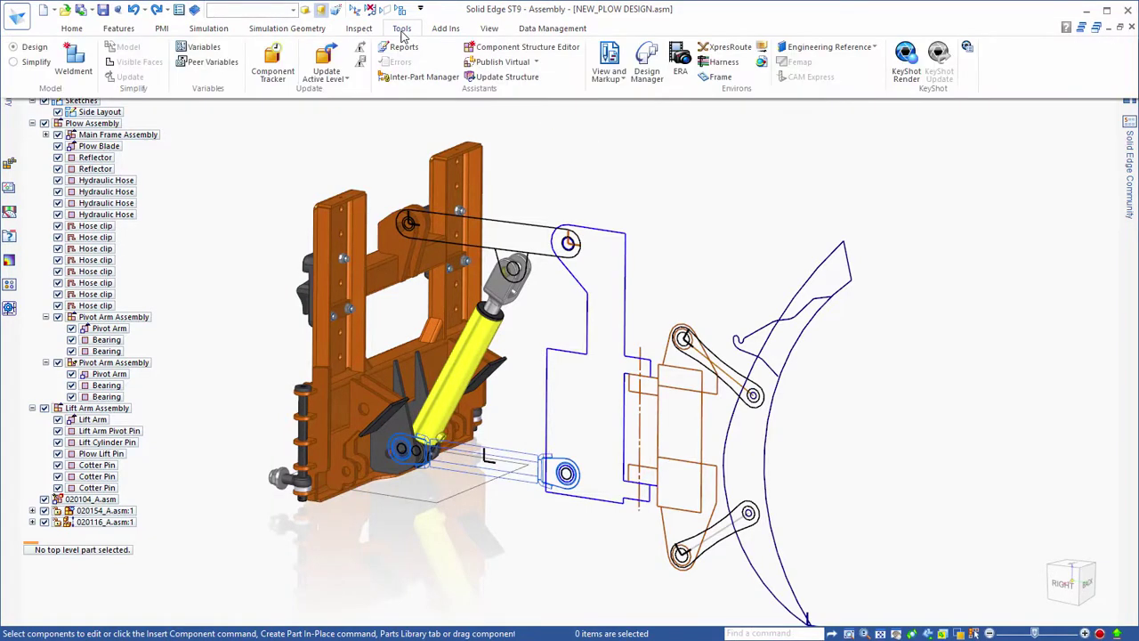
pyautogui.click(488, 71)
pyautogui.click(528, 181)
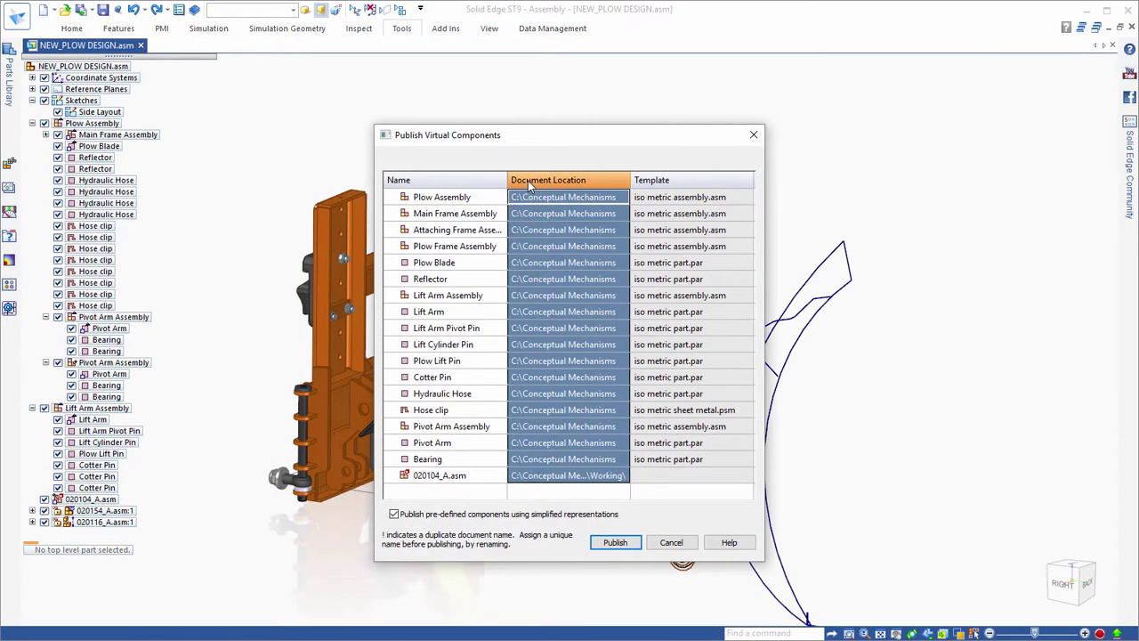
pyautogui.rightClick(527, 181)
pyautogui.click(568, 285)
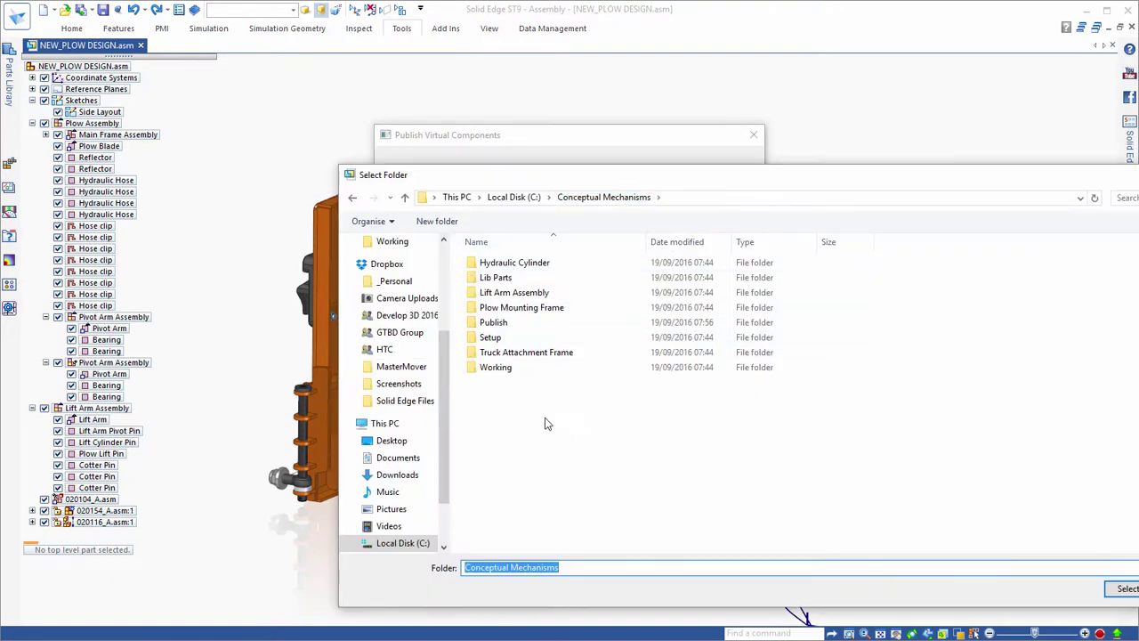
pyautogui.click(493, 322)
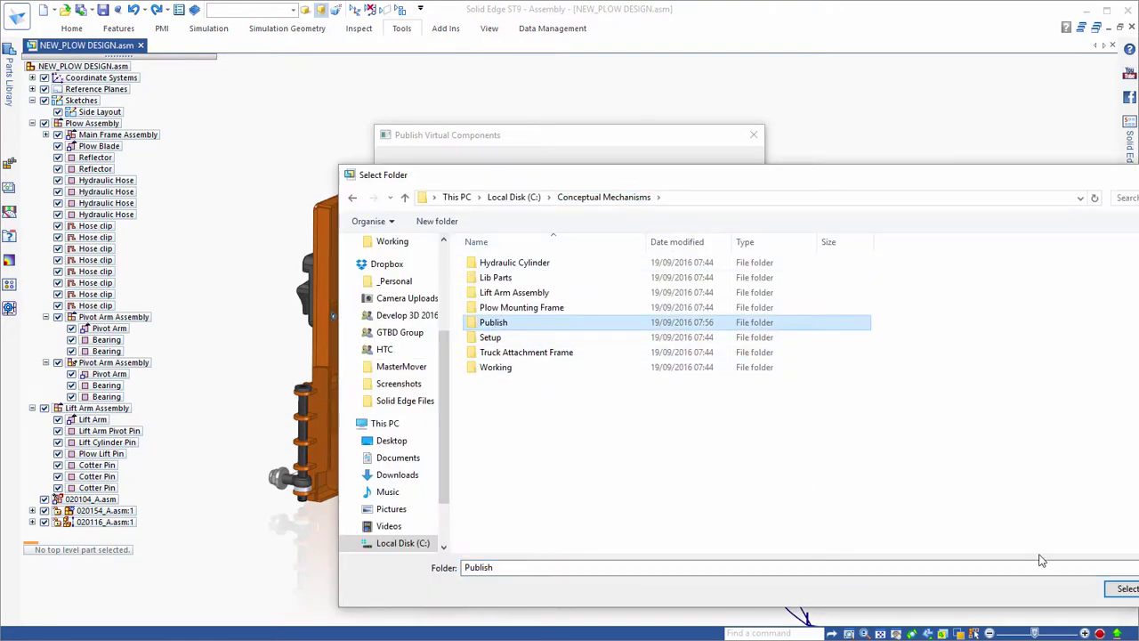
pyautogui.click(1124, 589)
pyautogui.click(628, 543)
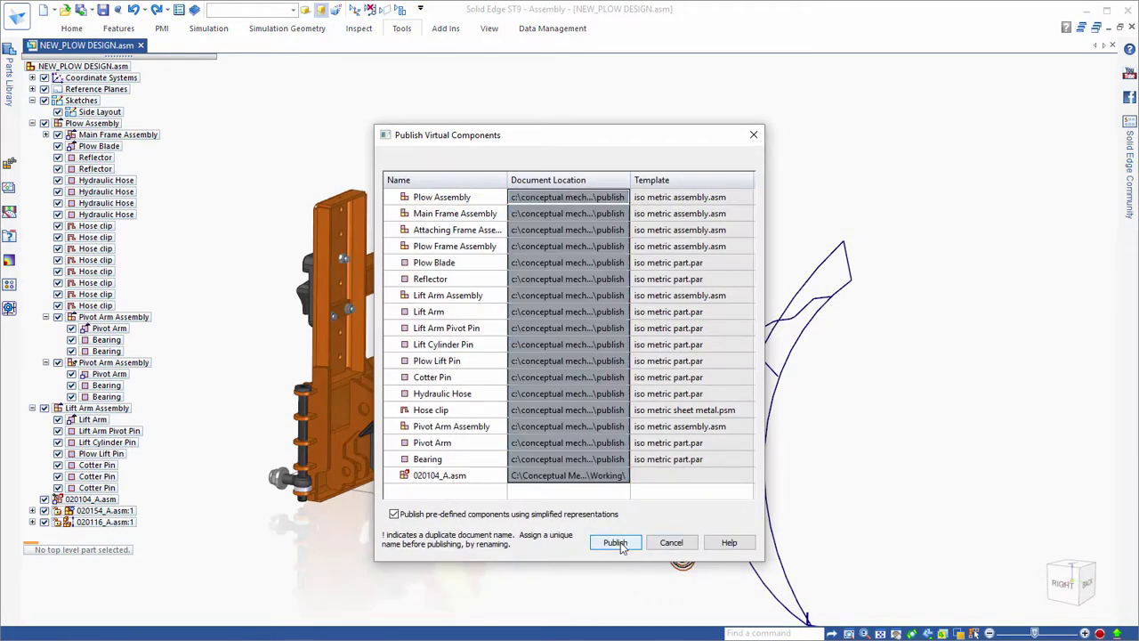
# Step: Start Replace Part on Plow Assembly and browse into the Working folder for 020093_A.asm
pyautogui.click(116, 158)
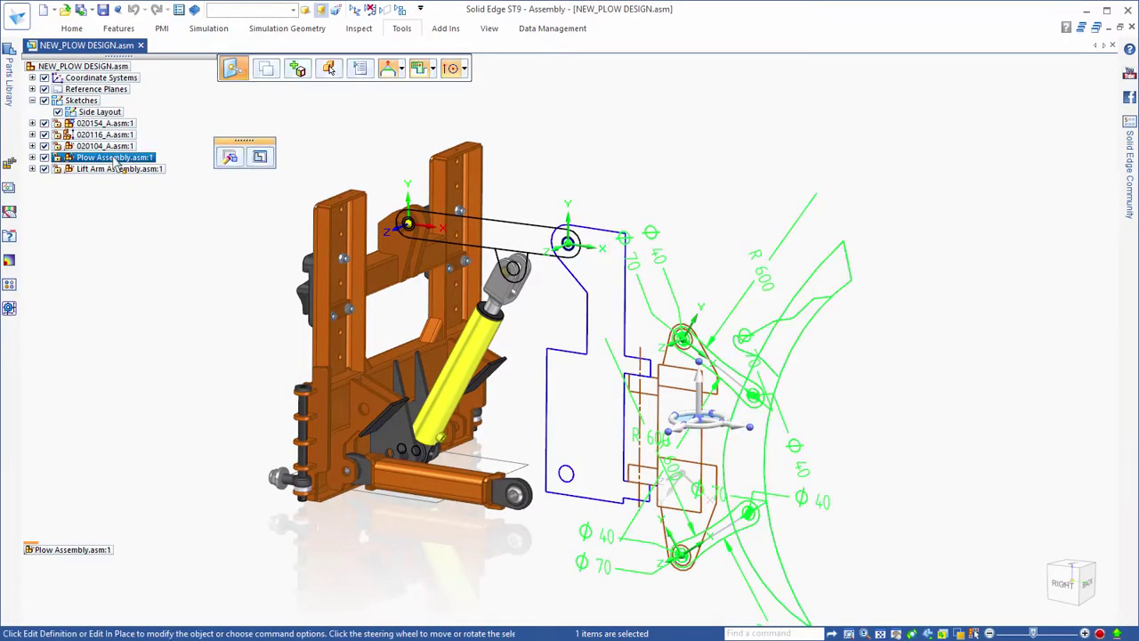
pyautogui.rightClick(114, 159)
pyautogui.moveTo(145, 355)
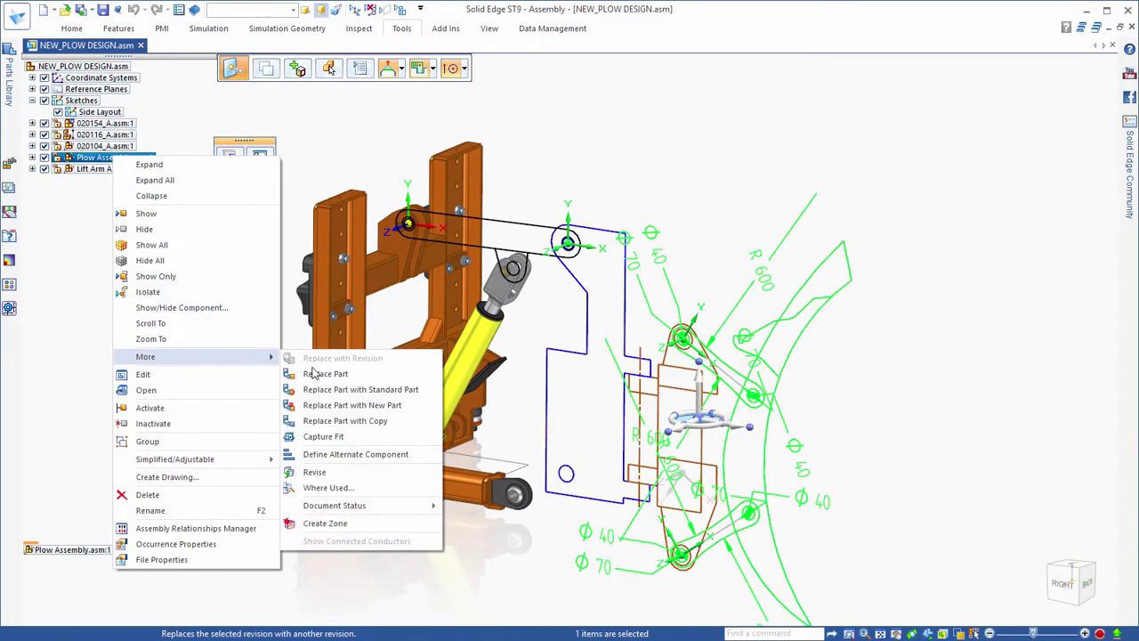
pyautogui.click(307, 357)
pyautogui.rightClick(226, 337)
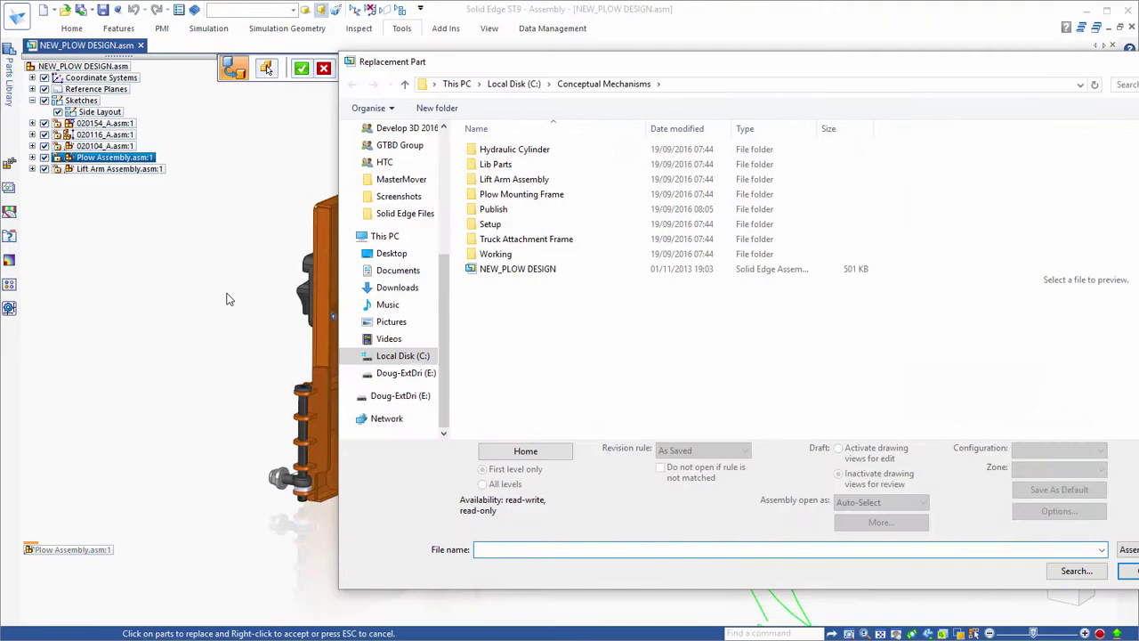
pyautogui.doubleClick(485, 254)
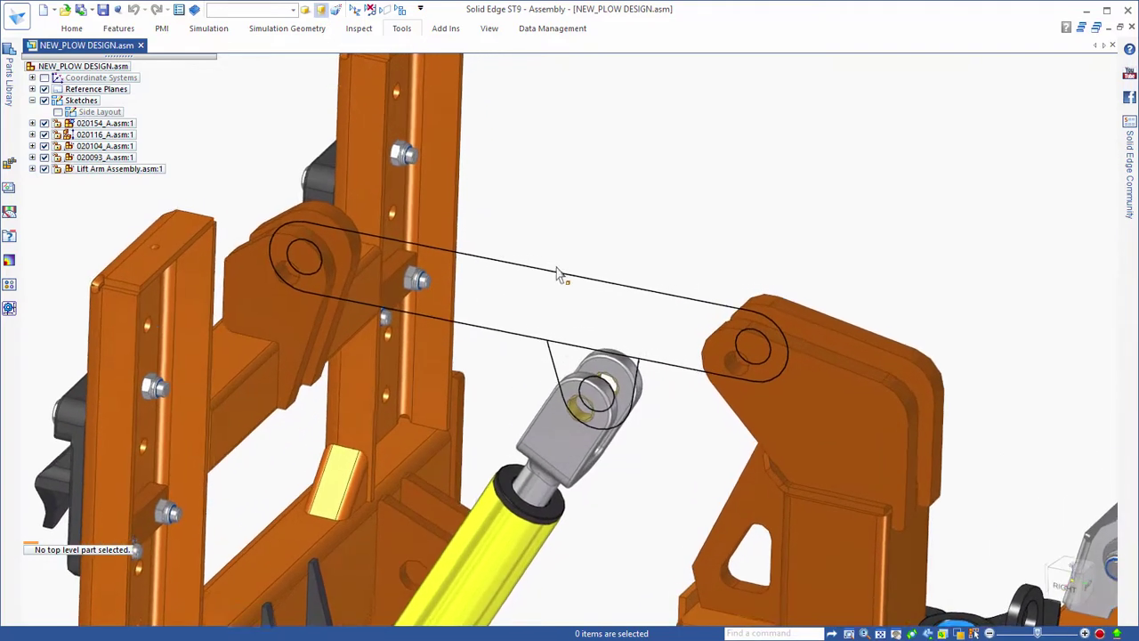
# Step: Edit the Lift Arm in place and extrude its arm region symmetrically
pyautogui.click(549, 281)
pyautogui.click(583, 346)
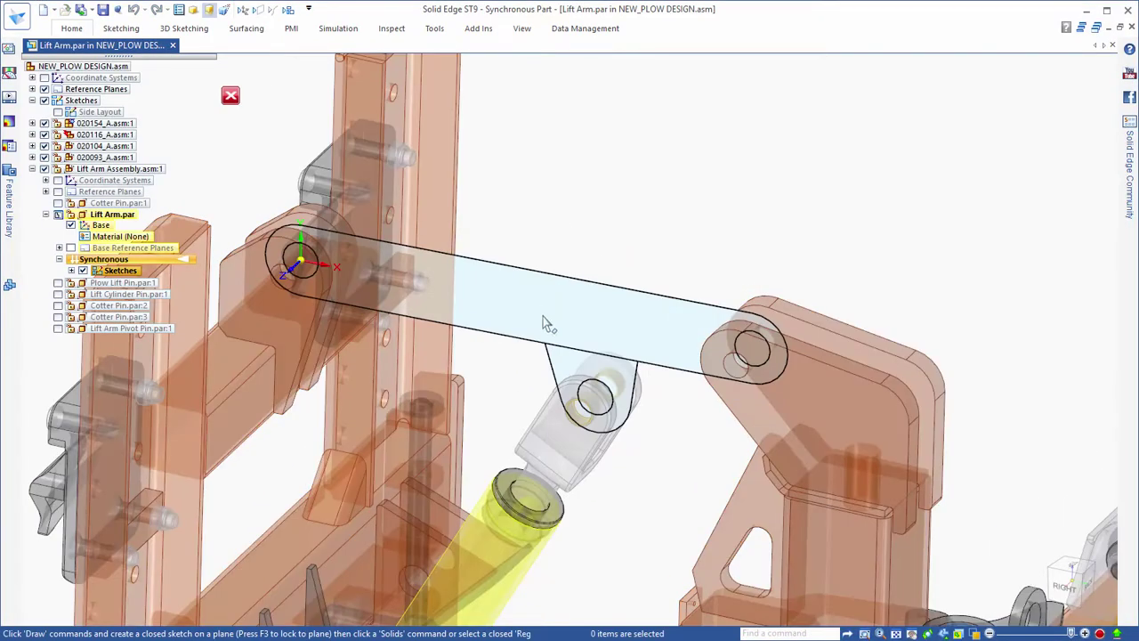
pyautogui.click(544, 316)
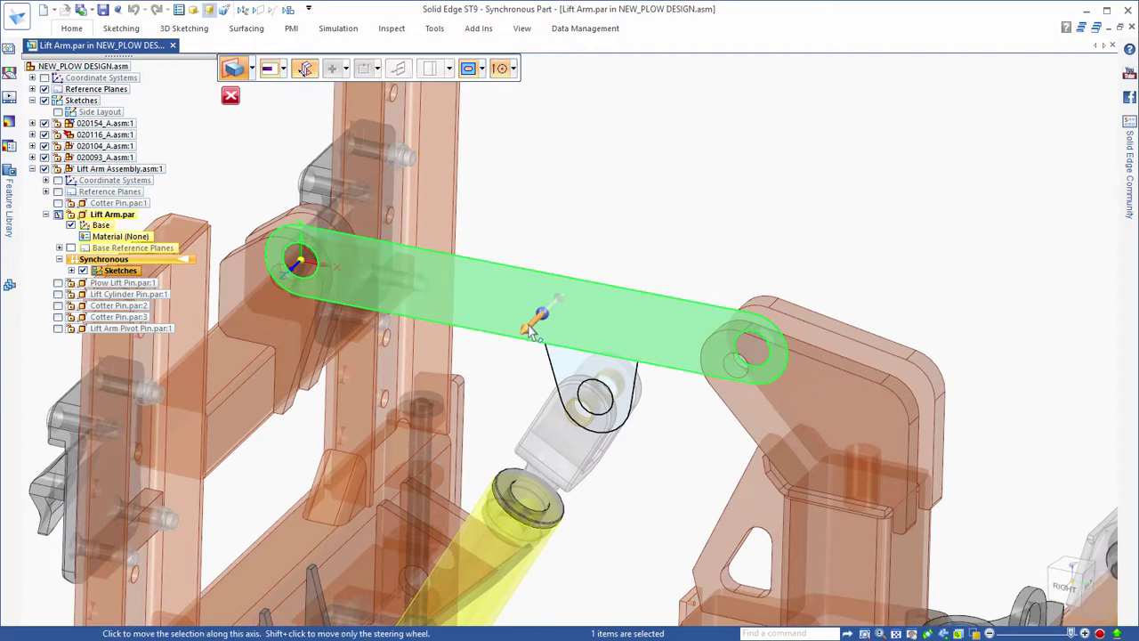
pyautogui.click(541, 314)
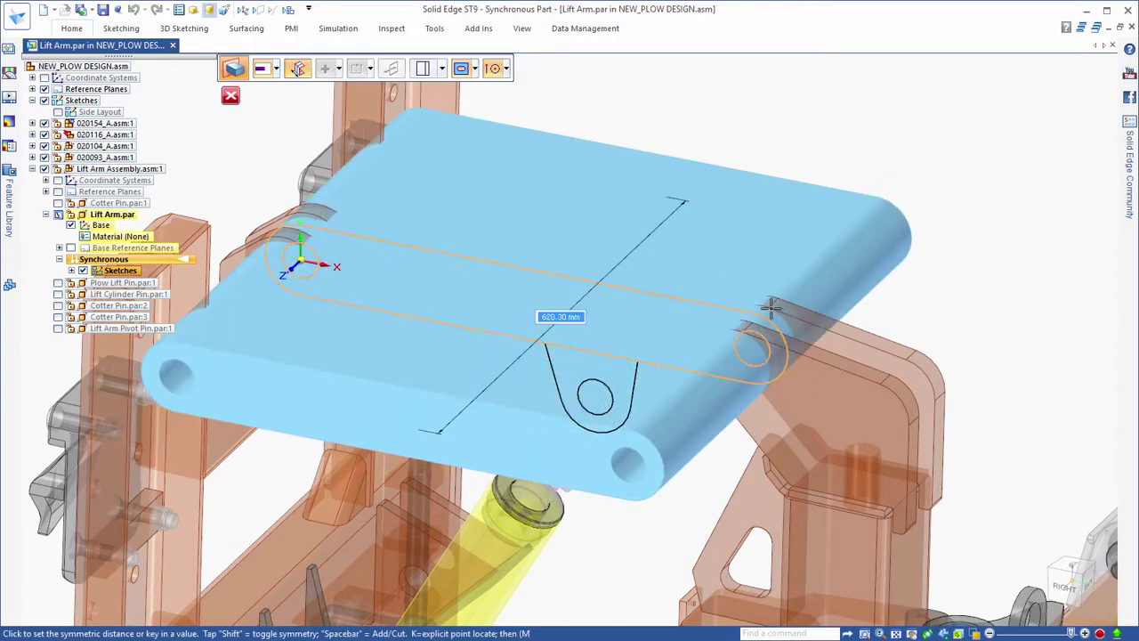
pyautogui.click(770, 307)
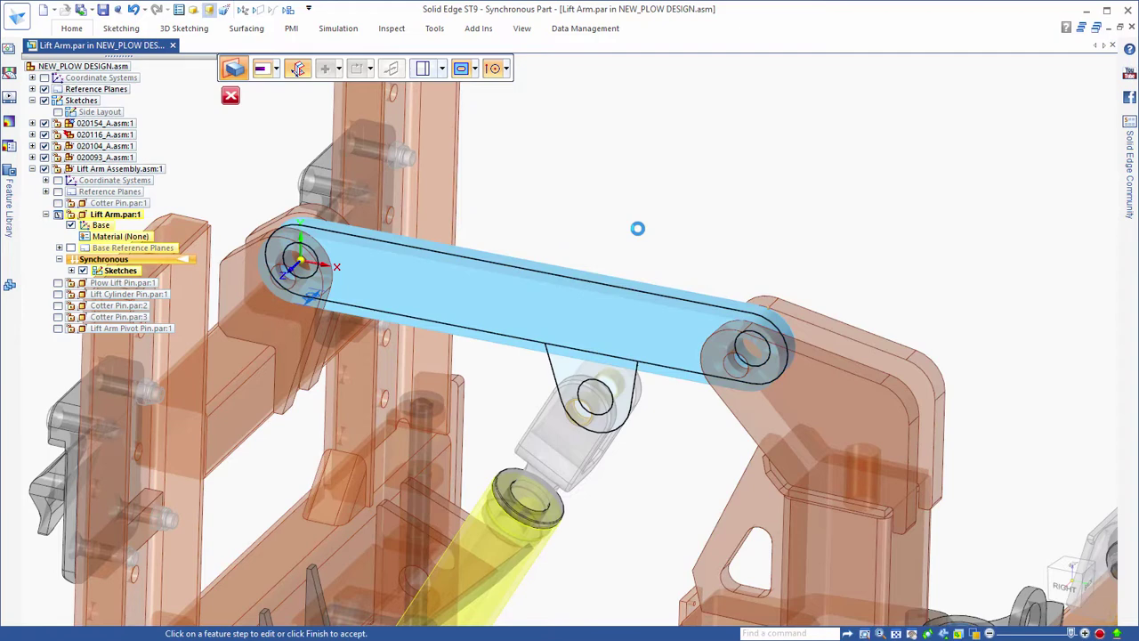
# Step: Extrude the cylinder bracket region 32 mm and return to the plow assembly
pyautogui.click(570, 360)
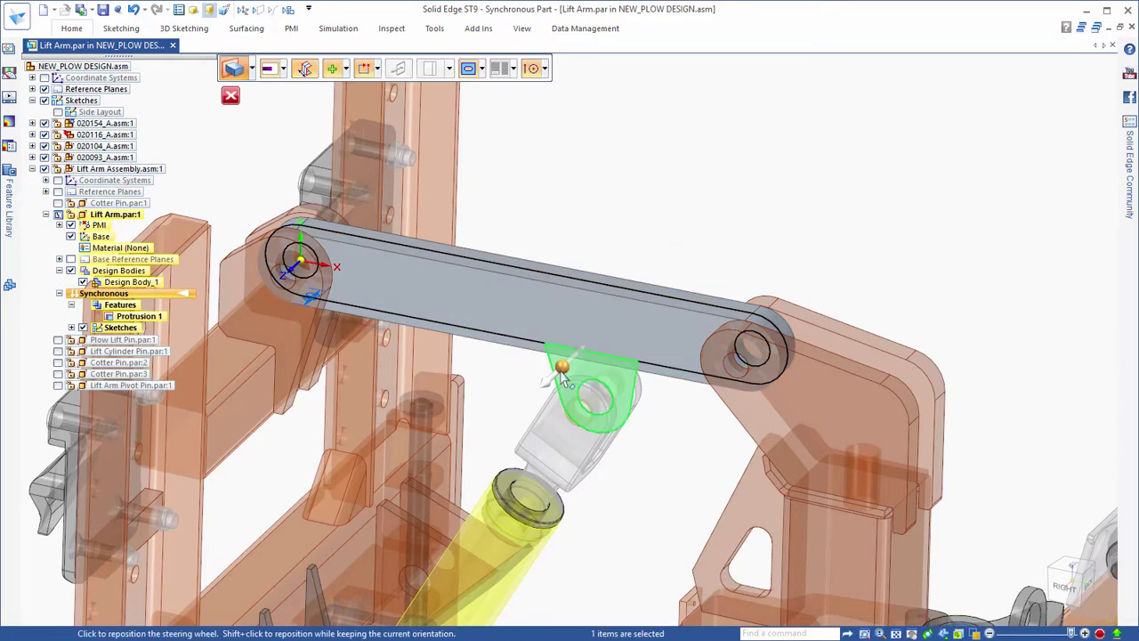
pyautogui.click(553, 366)
pyautogui.rightClick(553, 366)
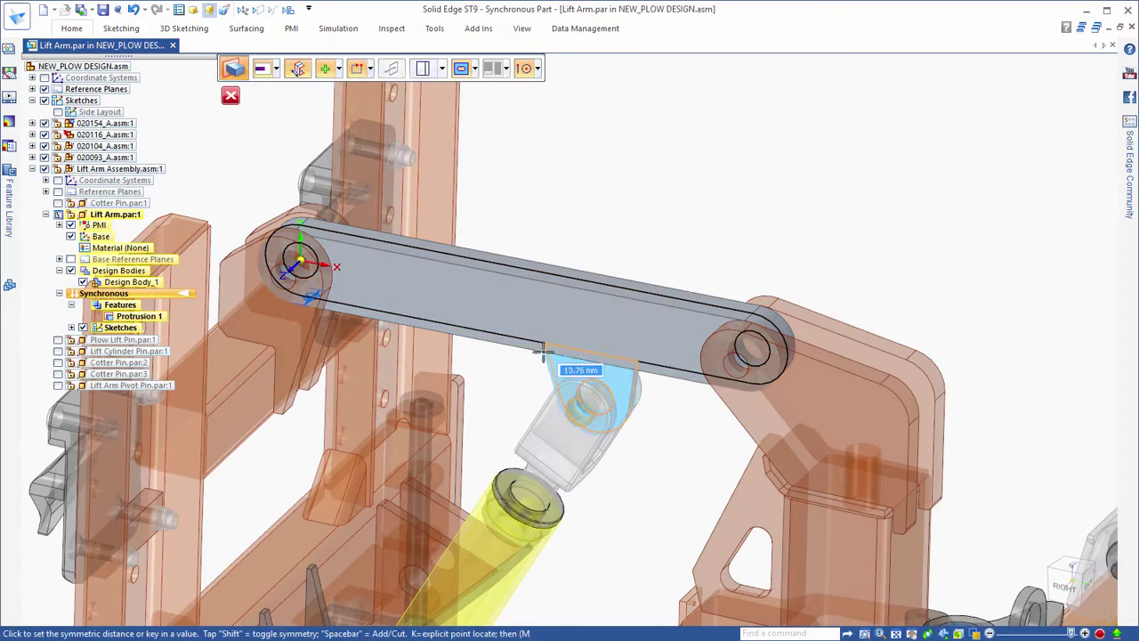
pyautogui.press('Return')
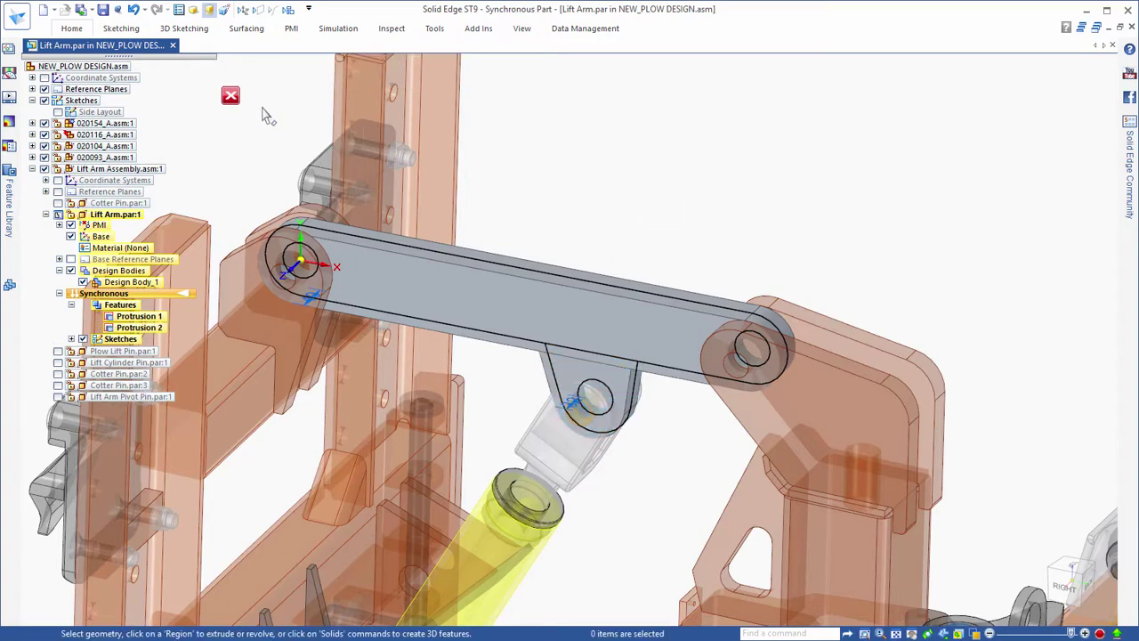
pyautogui.click(232, 96)
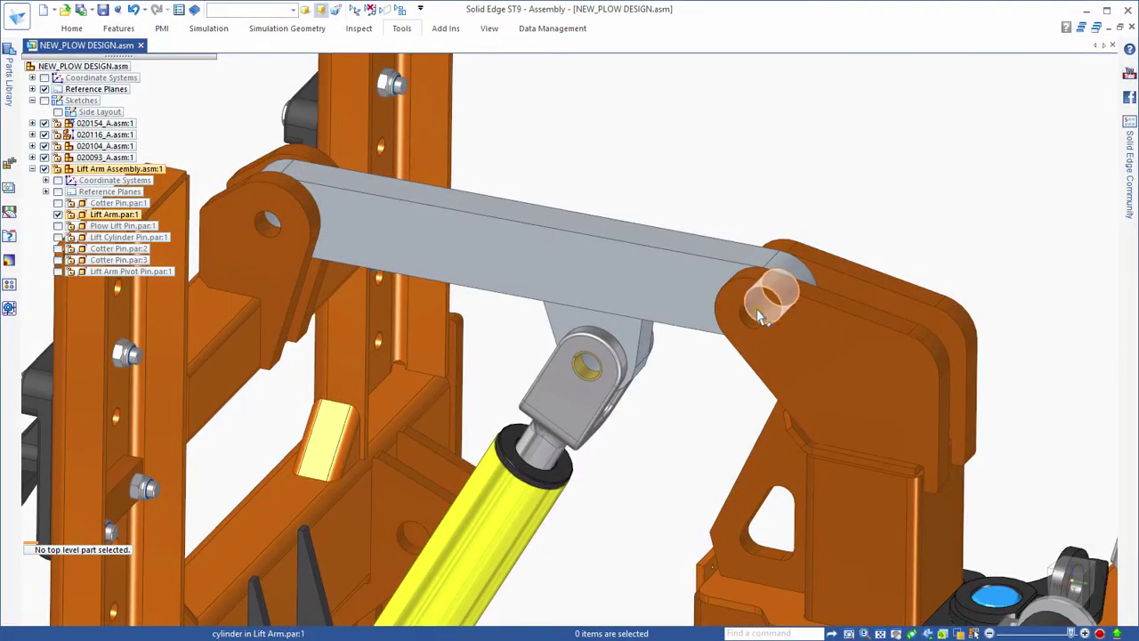
# Step: Move the pin at the lift arm's end along its axis to its hole, then clear the selection
pyautogui.click(759, 316)
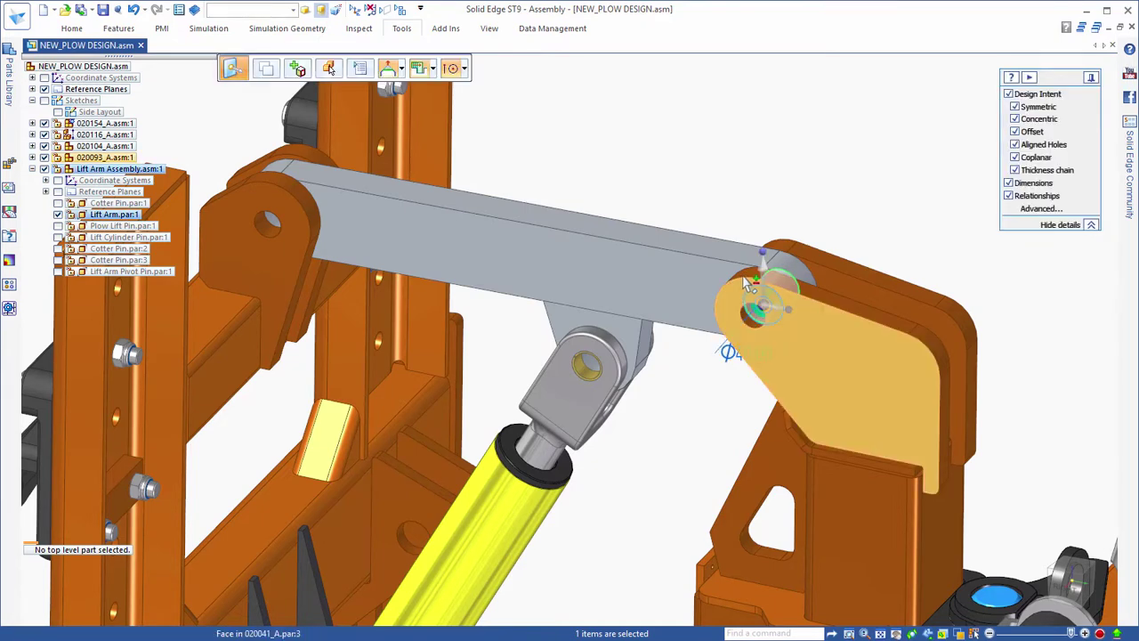
pyautogui.keyDown('ctrl'); pyautogui.click(752, 283); pyautogui.keyUp('ctrl')
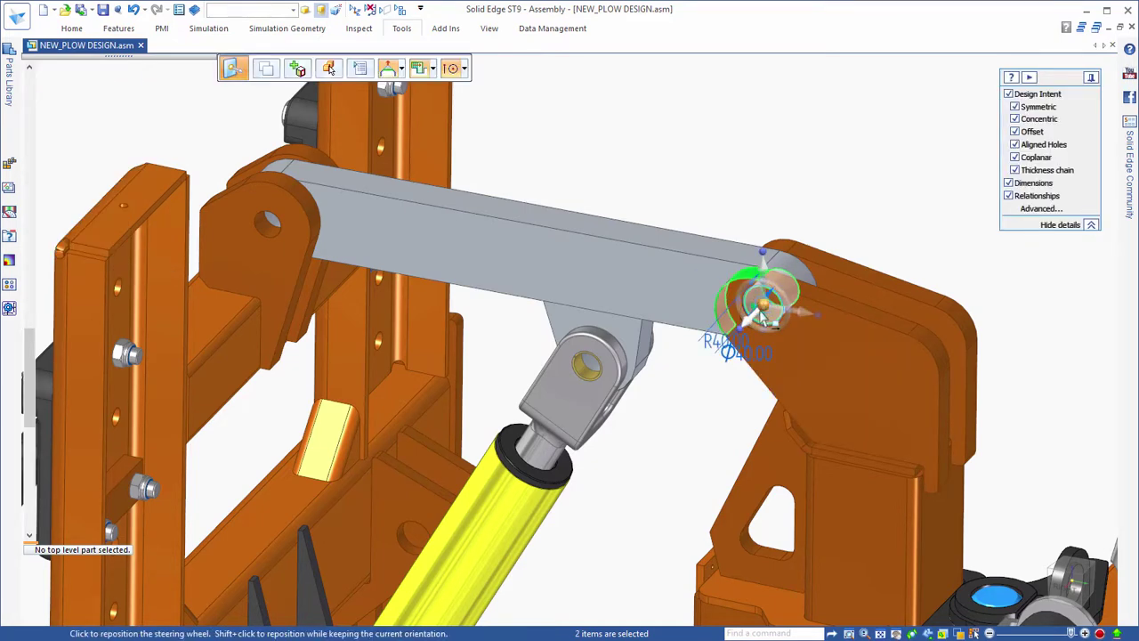
pyautogui.click(701, 262)
pyautogui.click(687, 254)
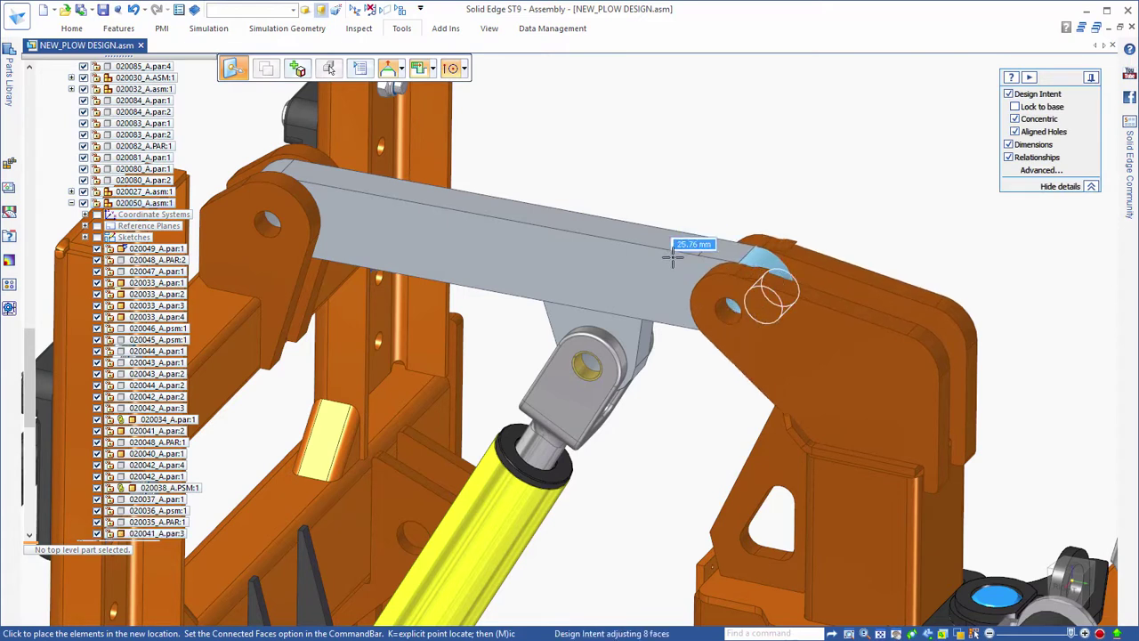
pyautogui.press('Return')
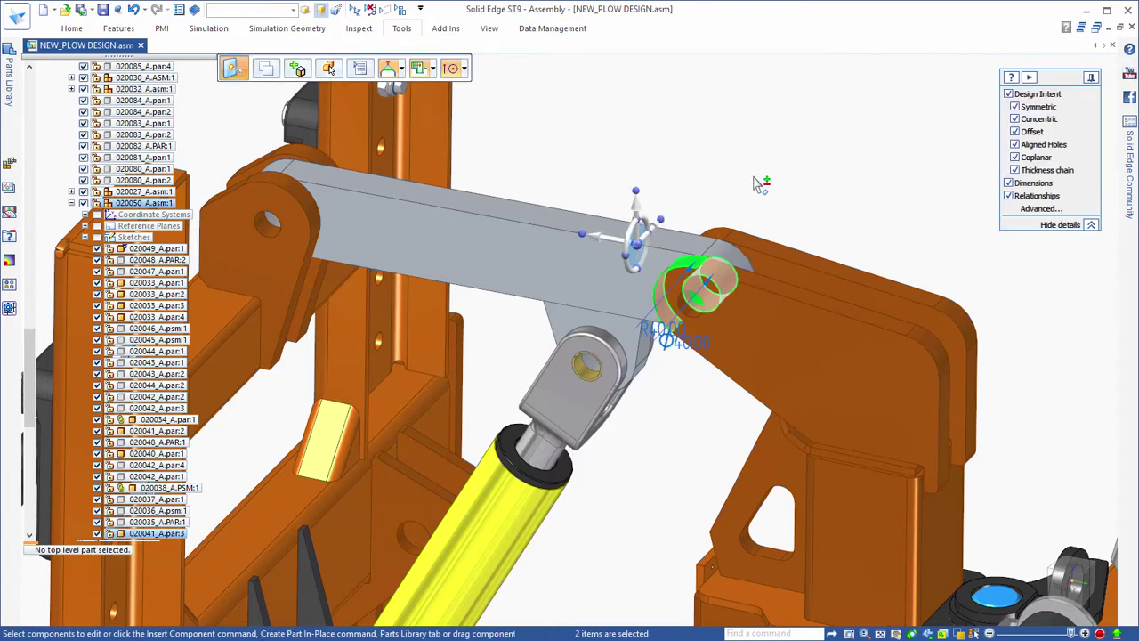
pyautogui.press('Escape')
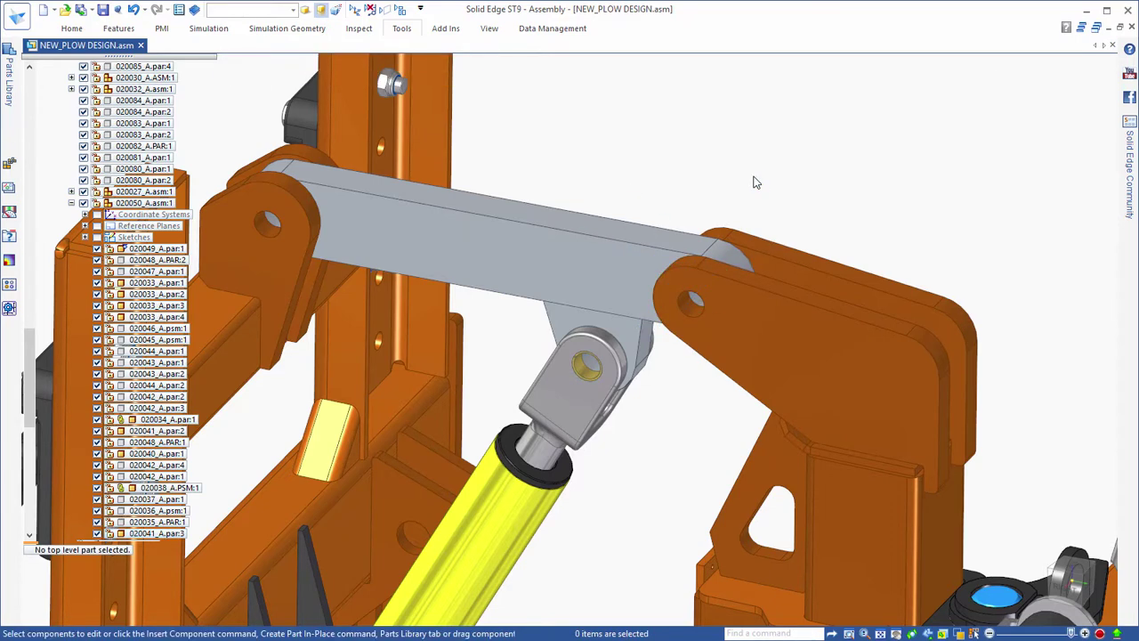
# Step: Drag-test the plow linkage with Drag Component, then reset it to its starting position
pyautogui.scroll(-2, 752, 182)
pyautogui.scroll(-2, 757, 184)
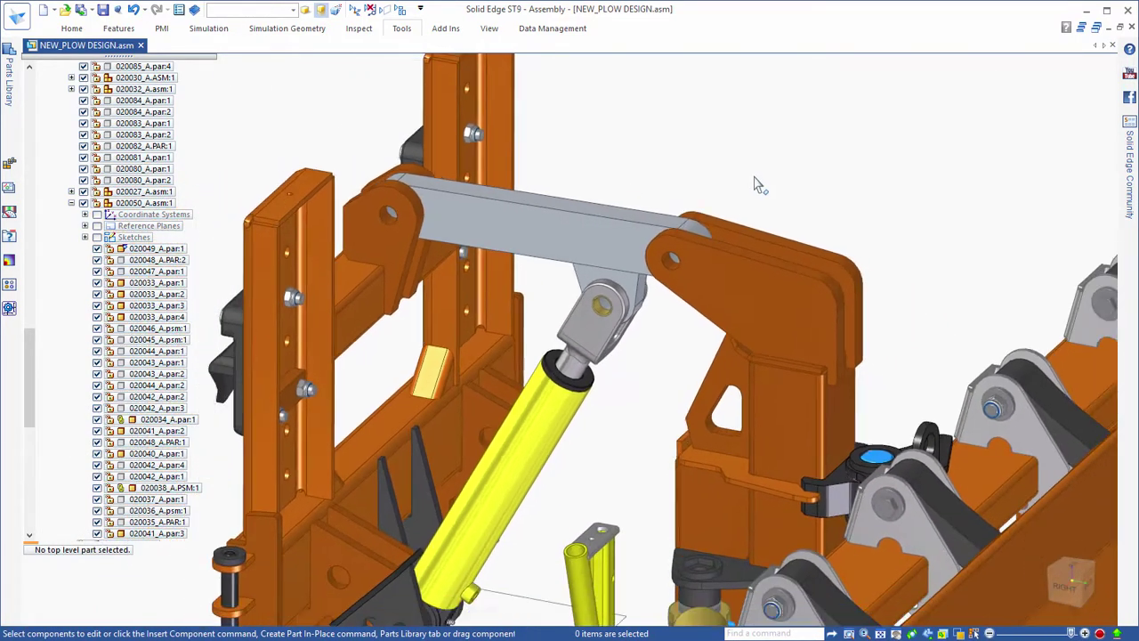
pyautogui.scroll(-2, 781, 181)
pyautogui.scroll(-2, 654, 119)
pyautogui.scroll(-2, 657, 125)
pyautogui.scroll(-2, 656, 142)
pyautogui.scroll(-1, 656, 145)
pyautogui.rightClick(659, 147)
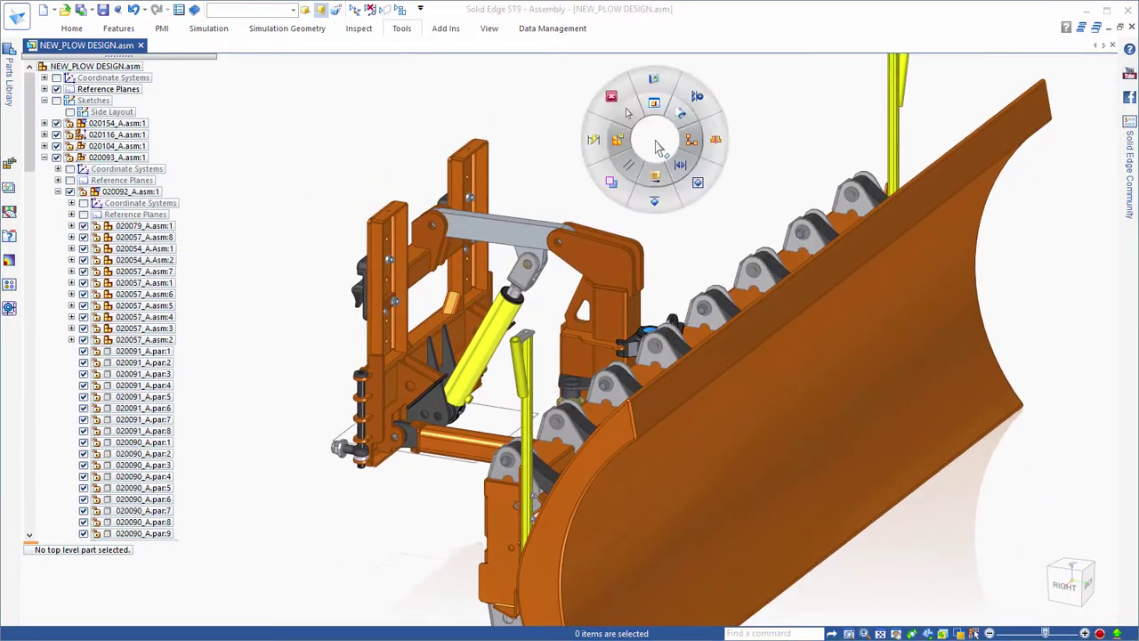
pyautogui.click(654, 176)
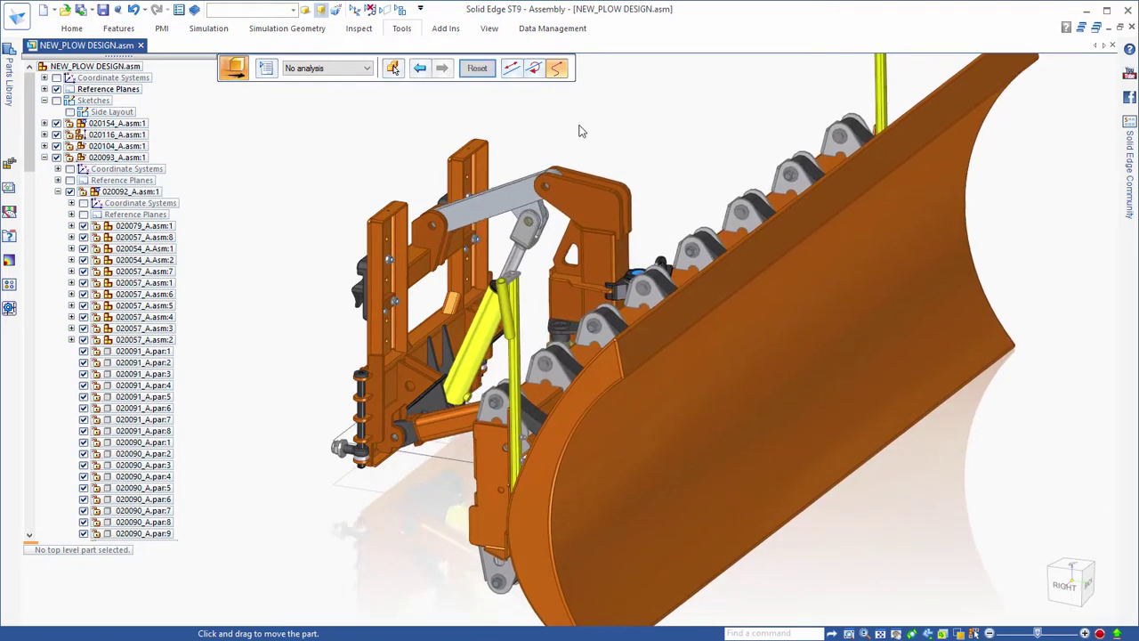
pyautogui.click(478, 70)
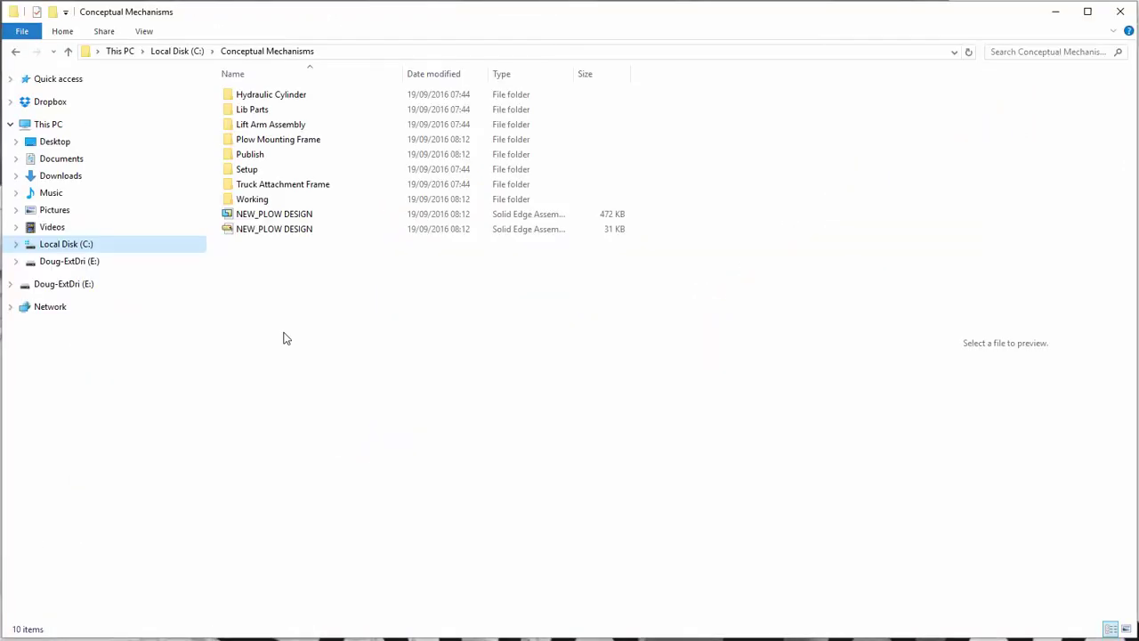
# Step: Open Lift Arm Assembly from the Publish folder with Design Manager
pyautogui.doubleClick(254, 154)
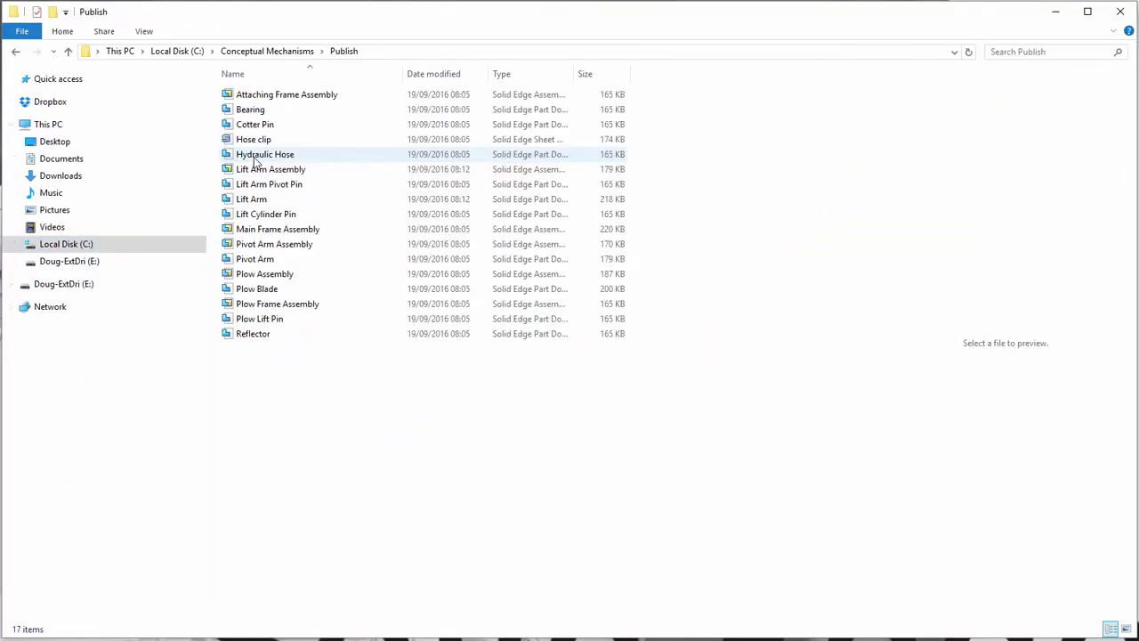
pyautogui.click(255, 170)
pyautogui.rightClick(254, 170)
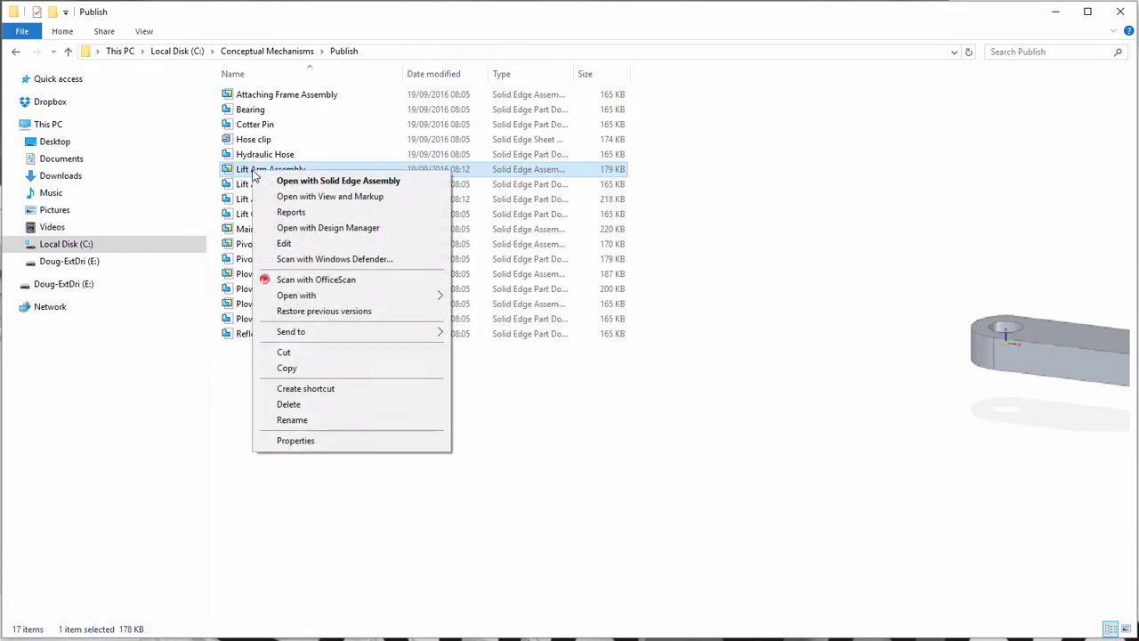
pyautogui.click(298, 228)
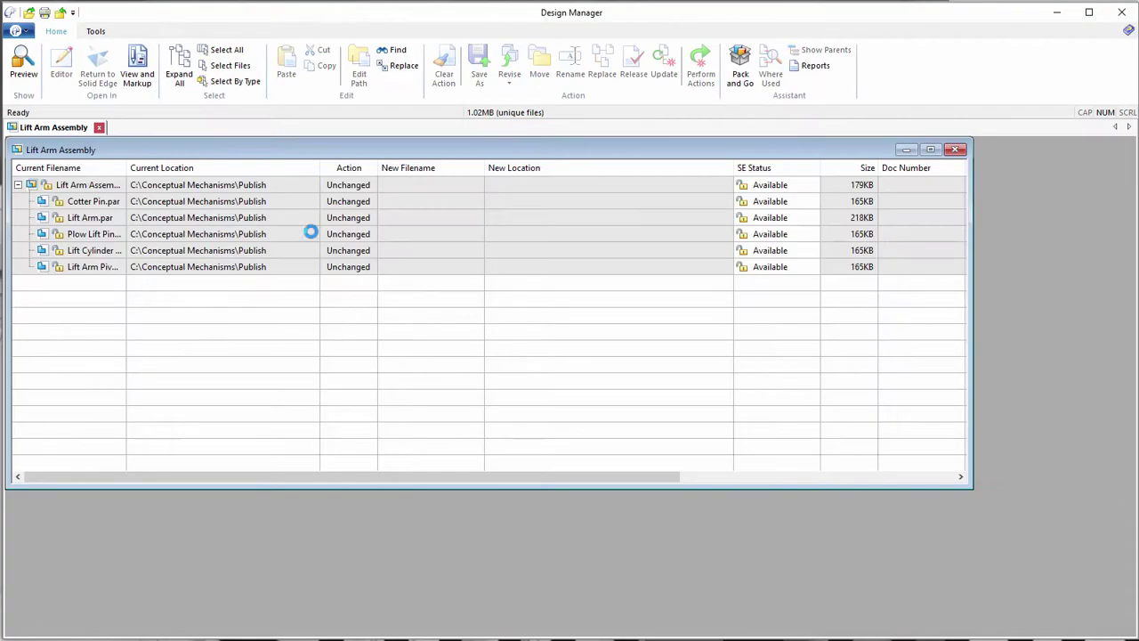
# Step: Move all six files into Conceptual Mechanisms\Lift Arm Assembly, then close the document
pyautogui.click(31, 169)
pyautogui.click(540, 64)
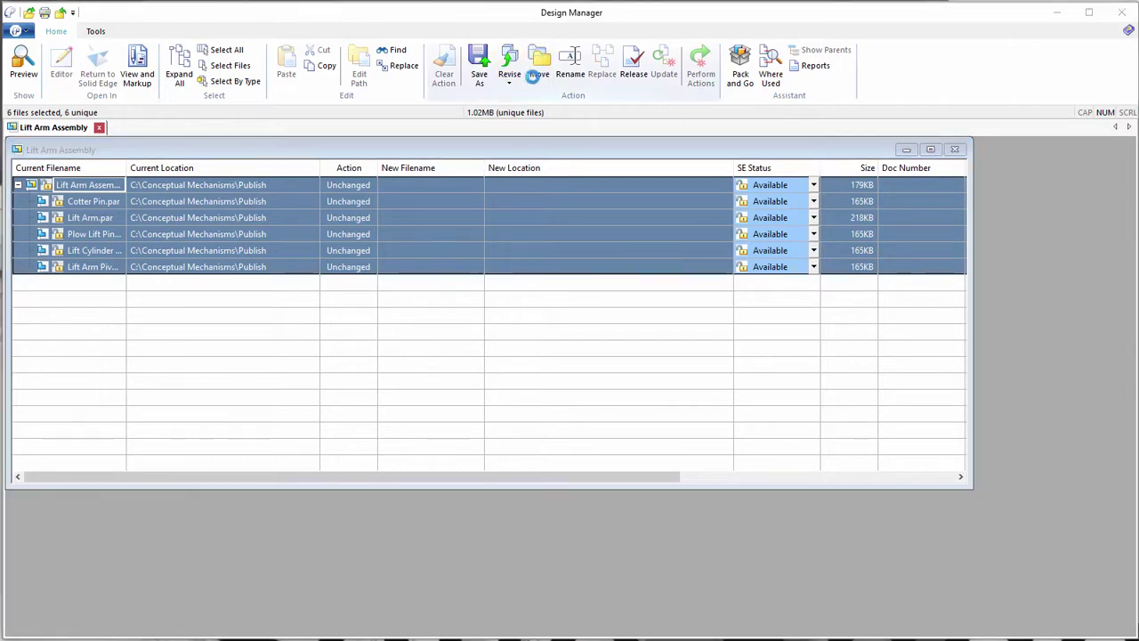
pyautogui.click(765, 253)
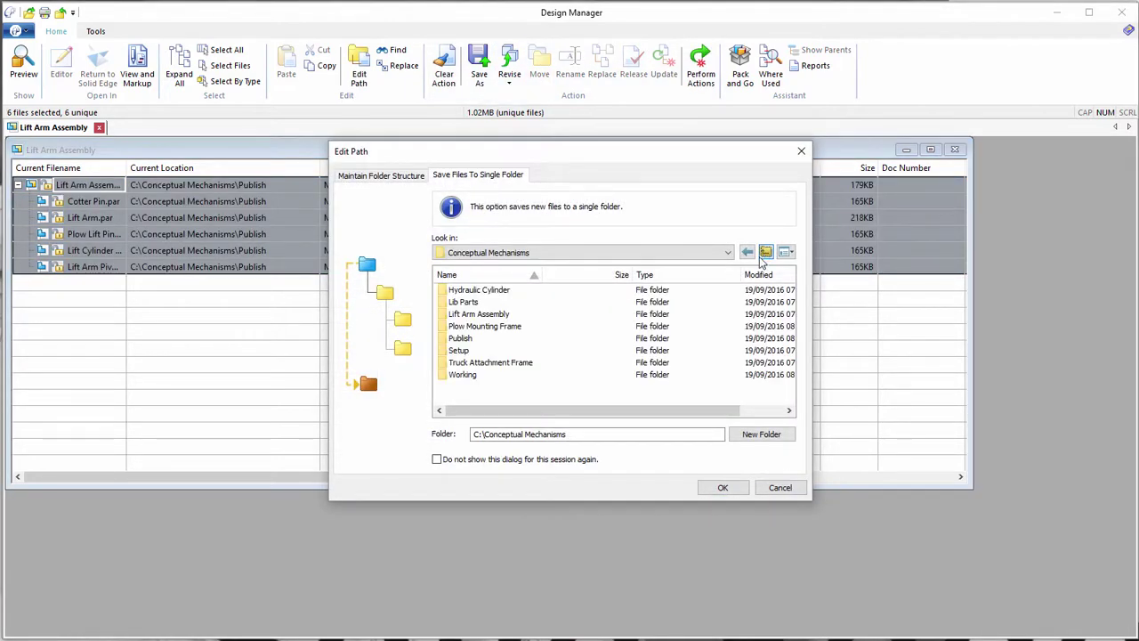
pyautogui.click(462, 315)
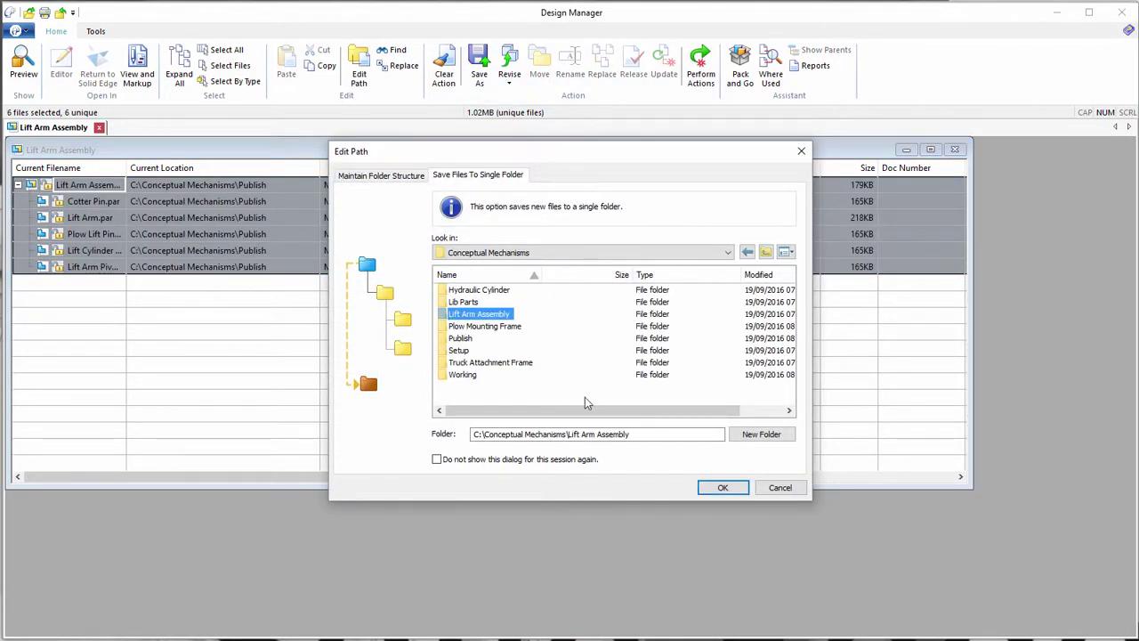
pyautogui.click(721, 487)
pyautogui.click(700, 69)
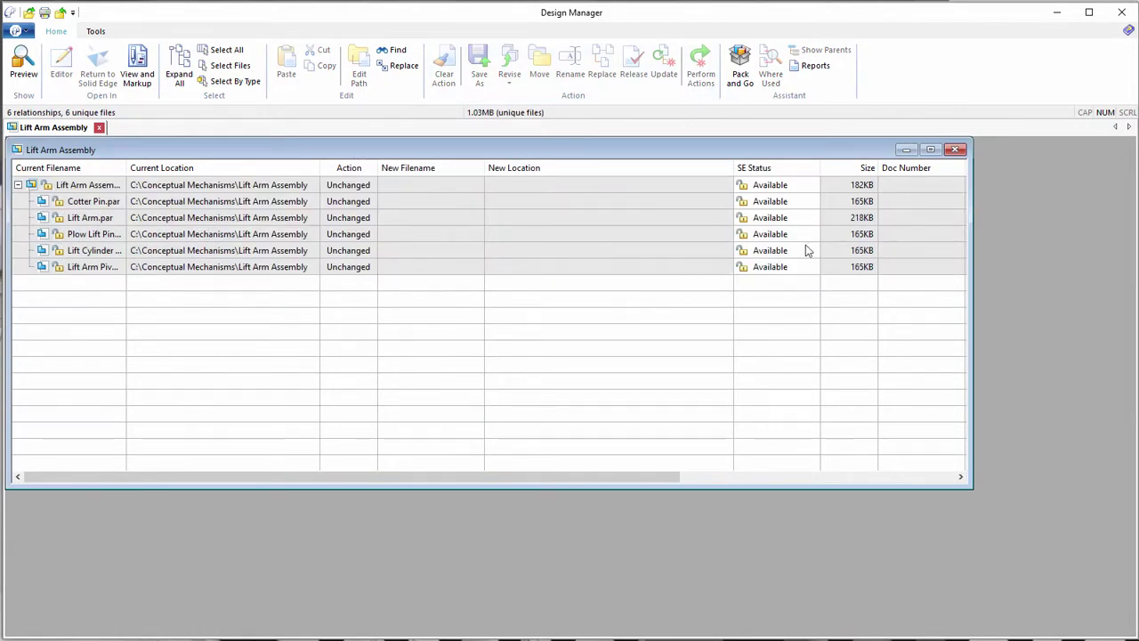
pyautogui.click(954, 150)
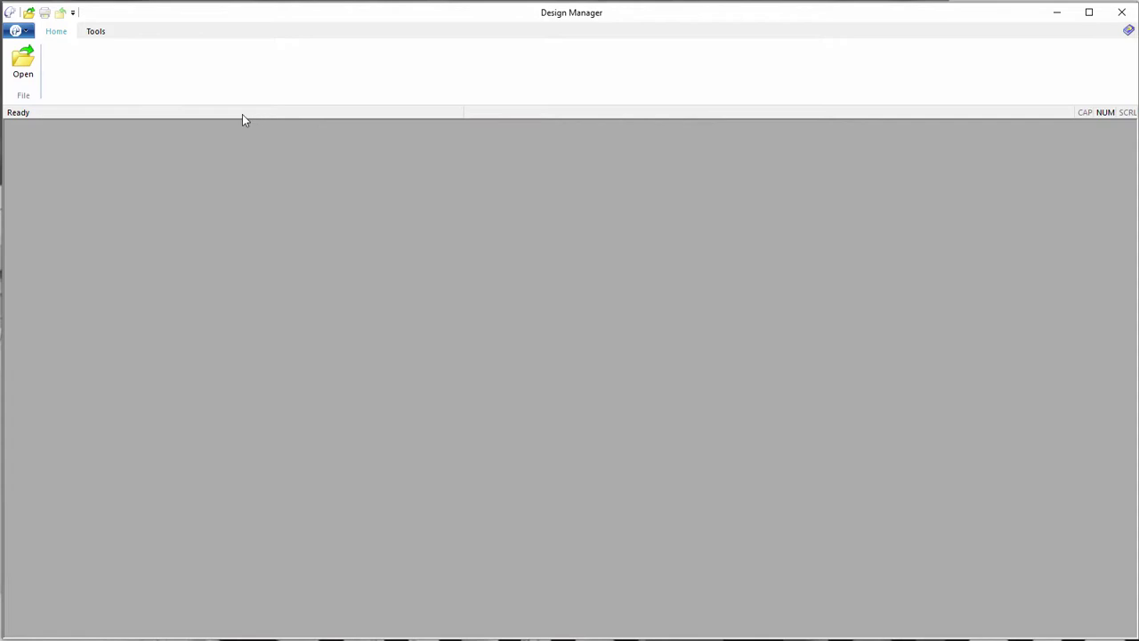
# Step: Open the NEW_PLOW DESIGN assembly from the Conceptual Mechanisms folder in Design Manager
pyautogui.click(15, 78)
pyautogui.click(579, 142)
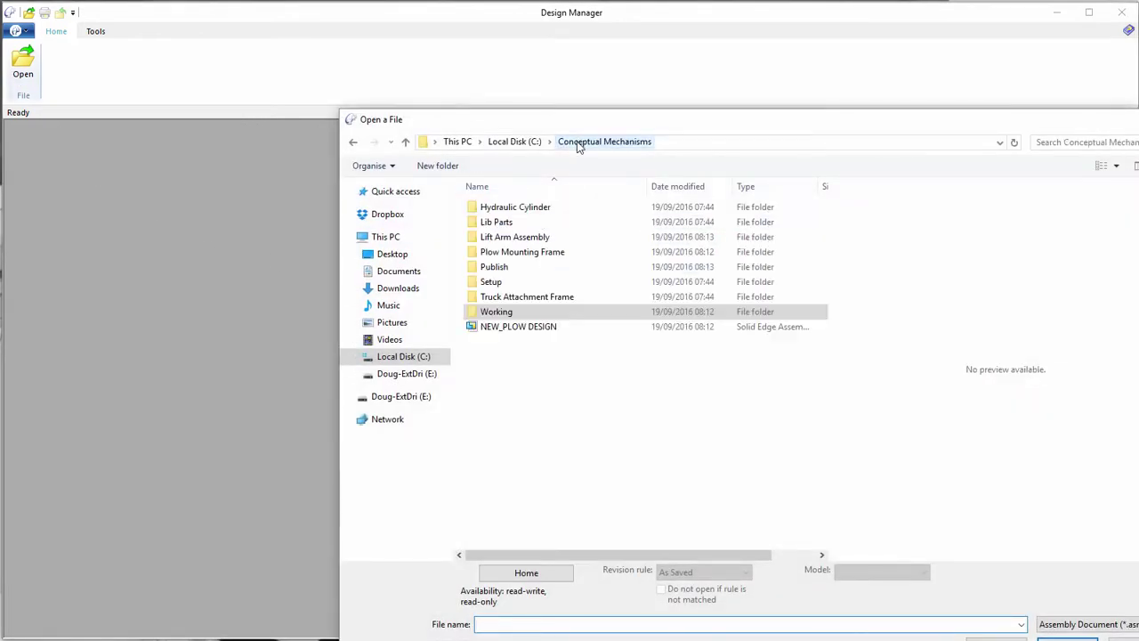
pyautogui.click(509, 327)
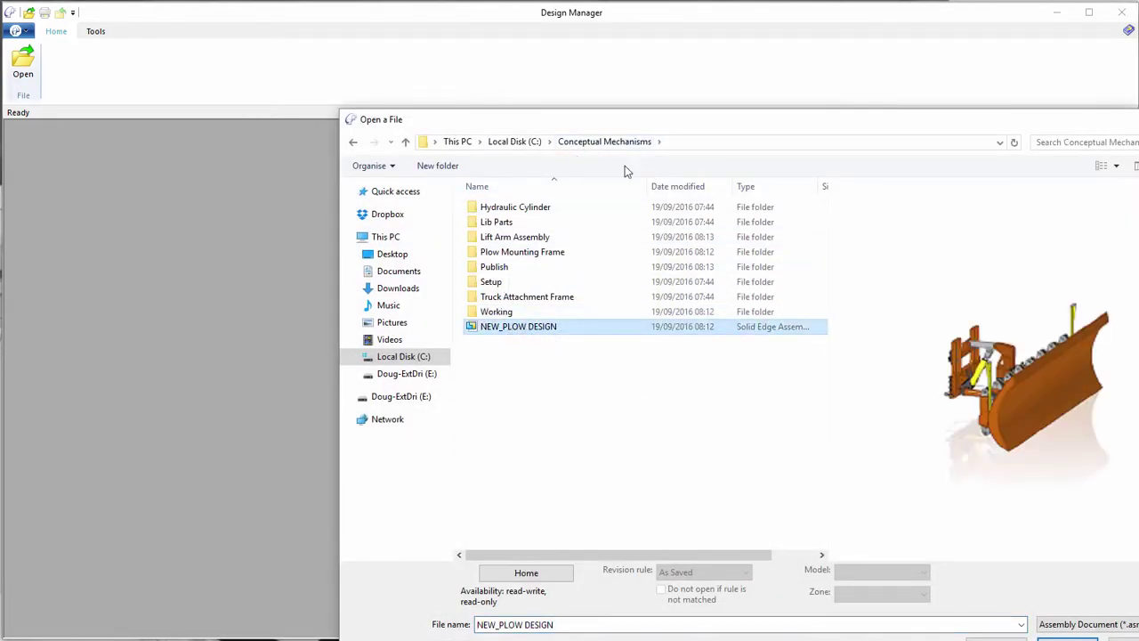
pyautogui.moveTo(623, 120); pyautogui.dragTo(493, 56)
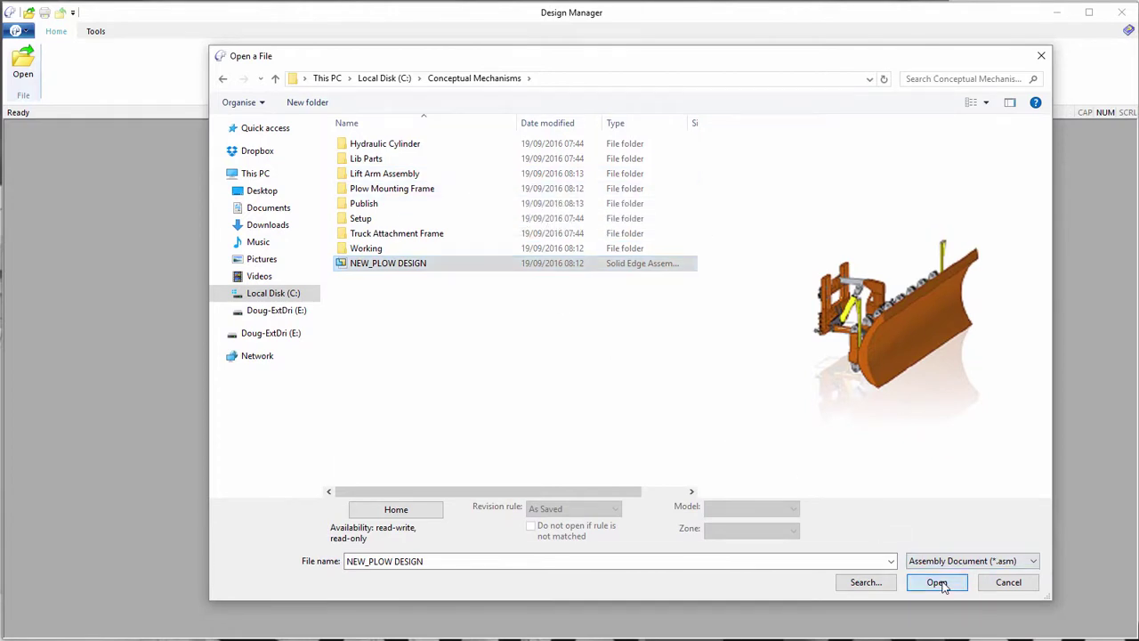
pyautogui.click(939, 583)
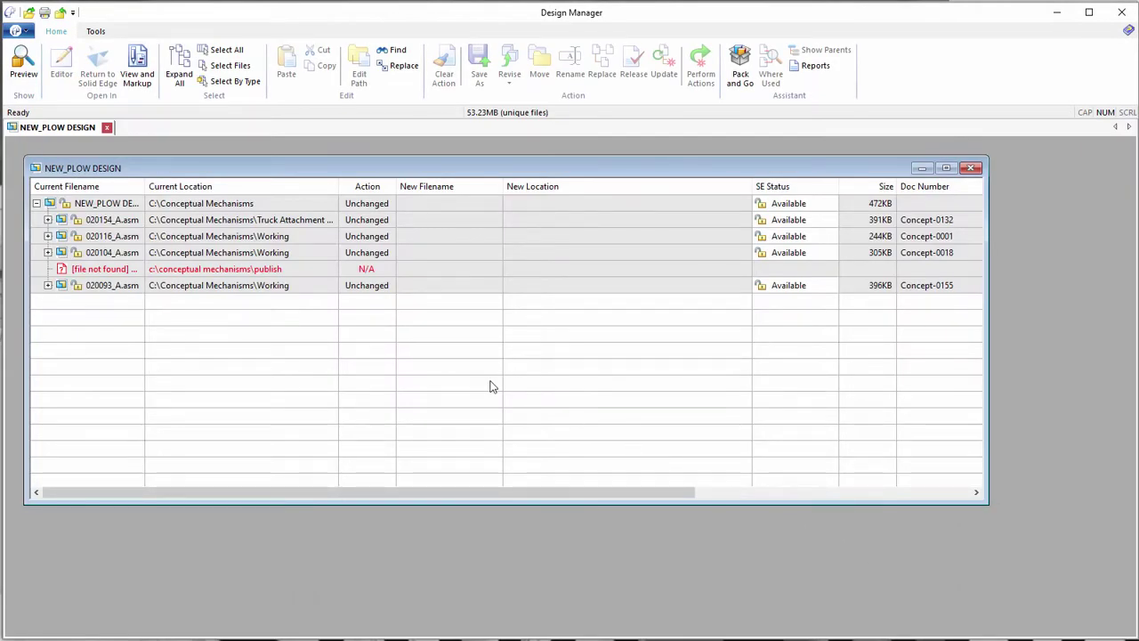
# Step: Replace the file-not-found entry with Lift Arm Assembly.asm from the Lift Arm Assembly folder
pyautogui.click(84, 274)
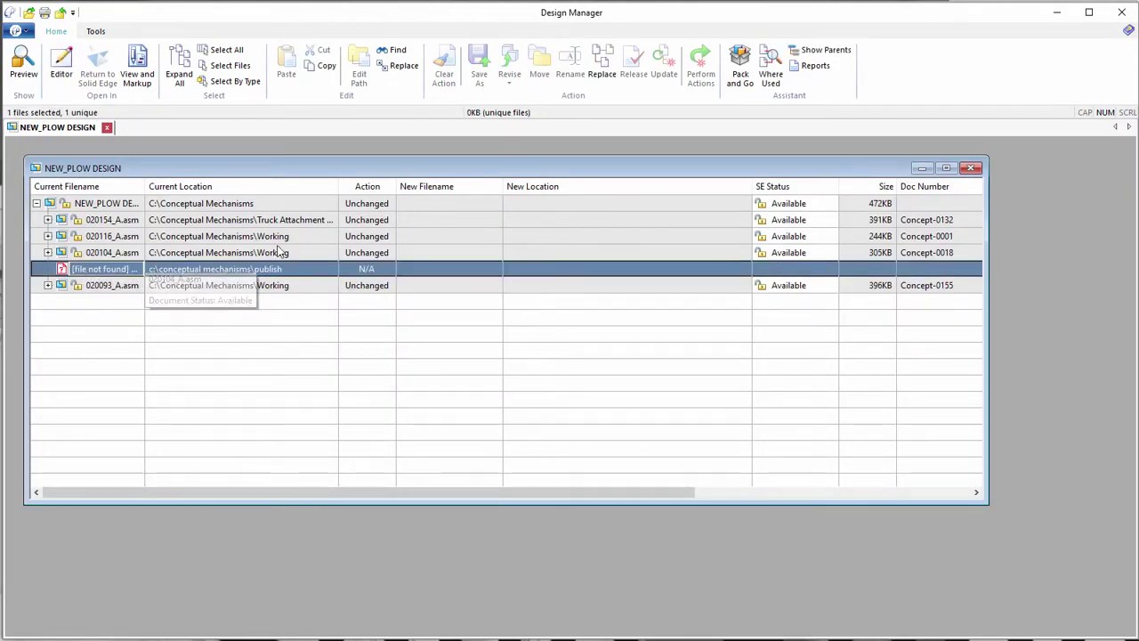
pyautogui.click(602, 71)
pyautogui.doubleClick(369, 173)
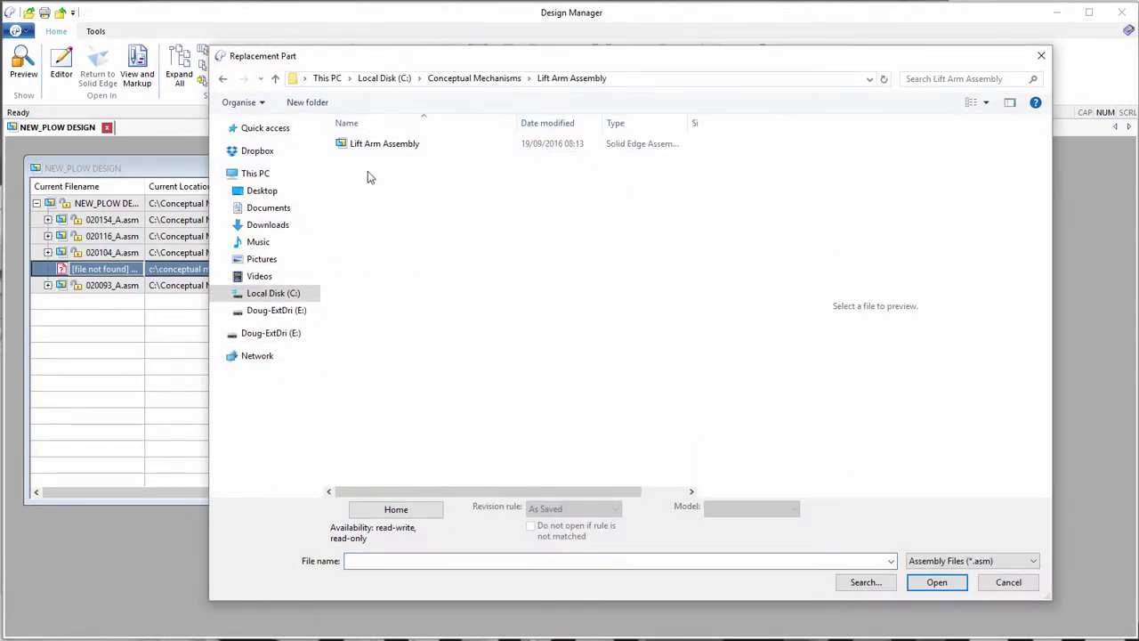
pyautogui.click(369, 147)
pyautogui.click(937, 583)
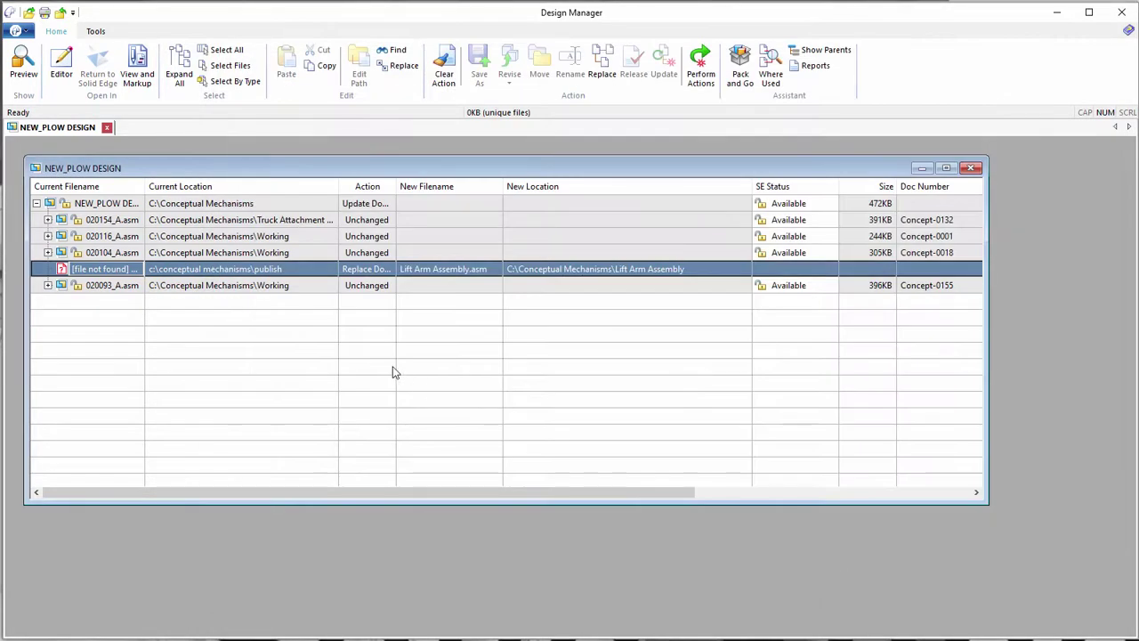
pyautogui.click(700, 72)
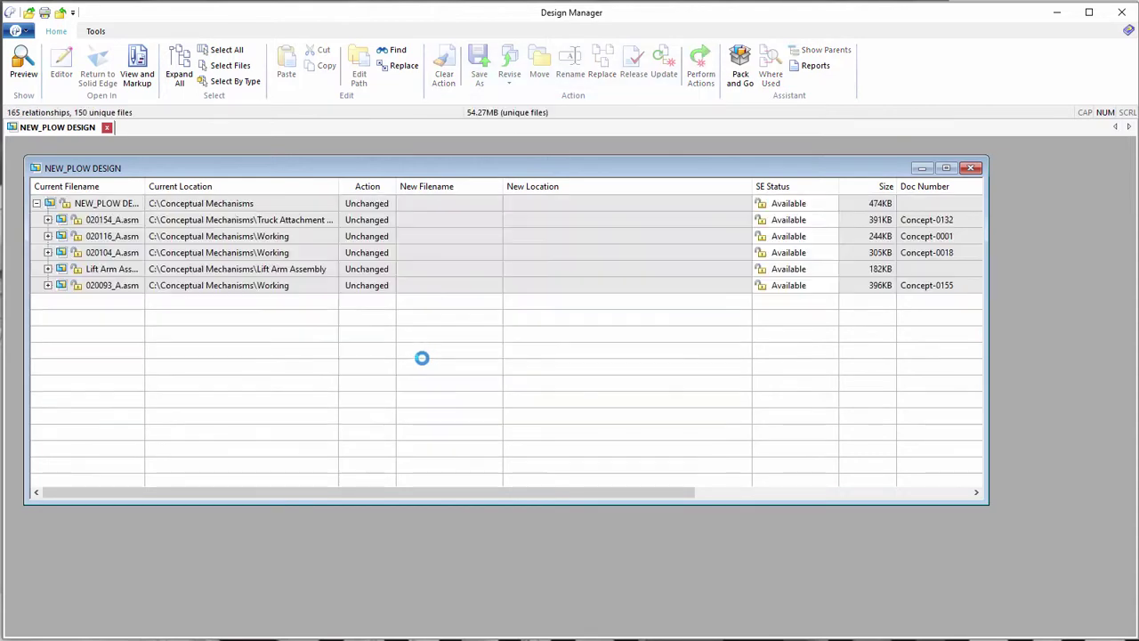
# Step: Give the top NEW_PLOW DESIGN row document number 100001, renaming it 100001_A.asm
pyautogui.doubleClick(110, 167)
pyautogui.click(110, 167)
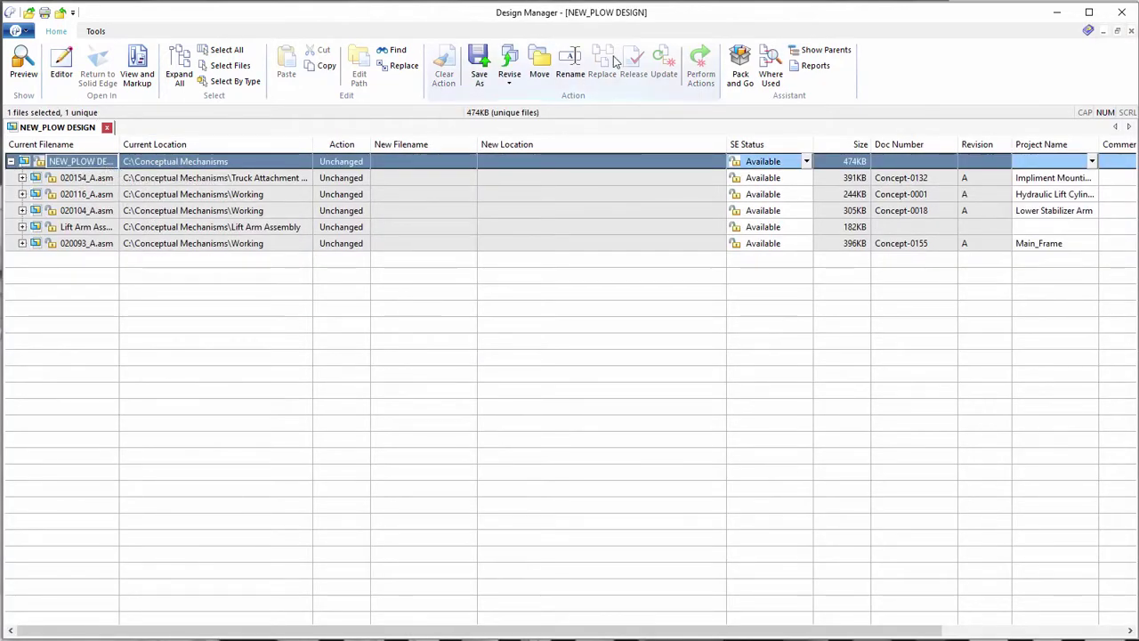
pyautogui.click(568, 63)
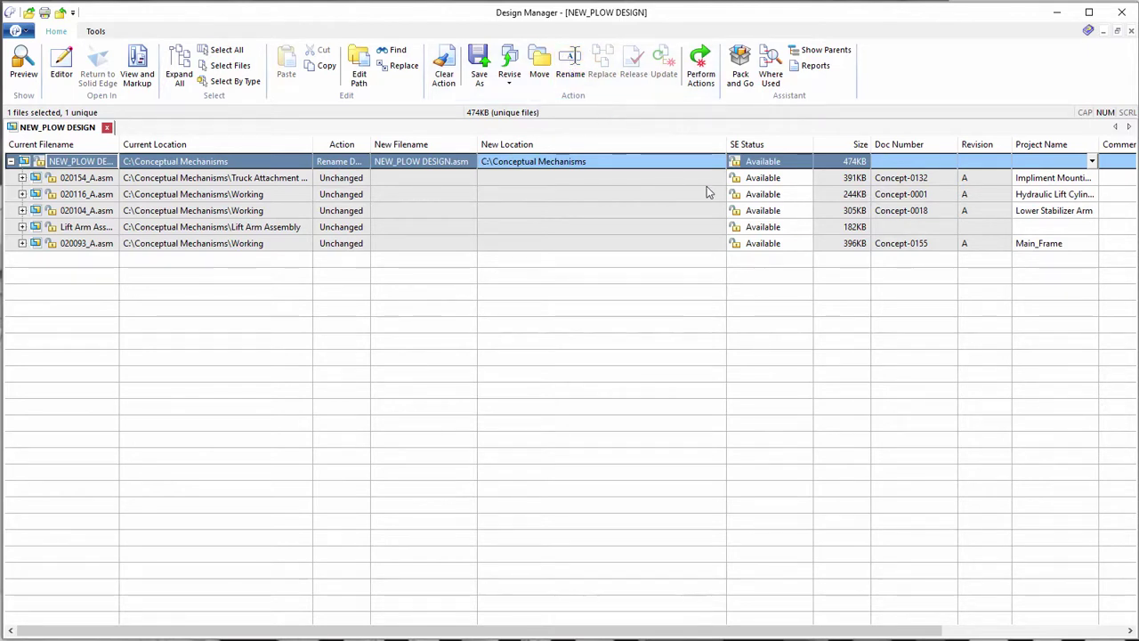
pyautogui.click(890, 165)
pyautogui.write('100001')
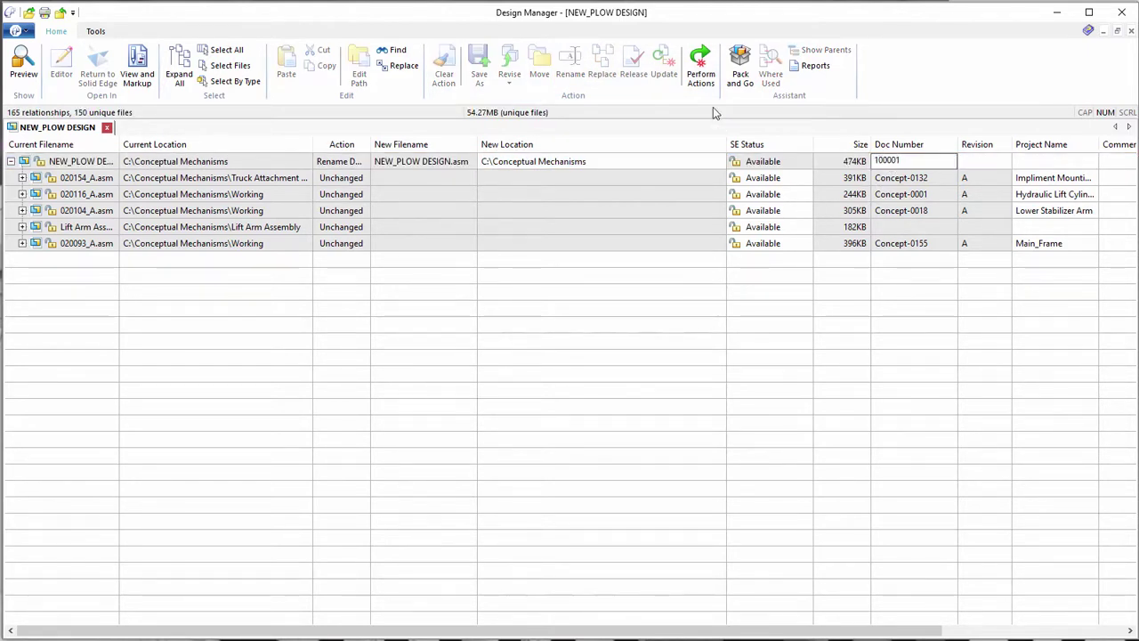
pyautogui.click(701, 71)
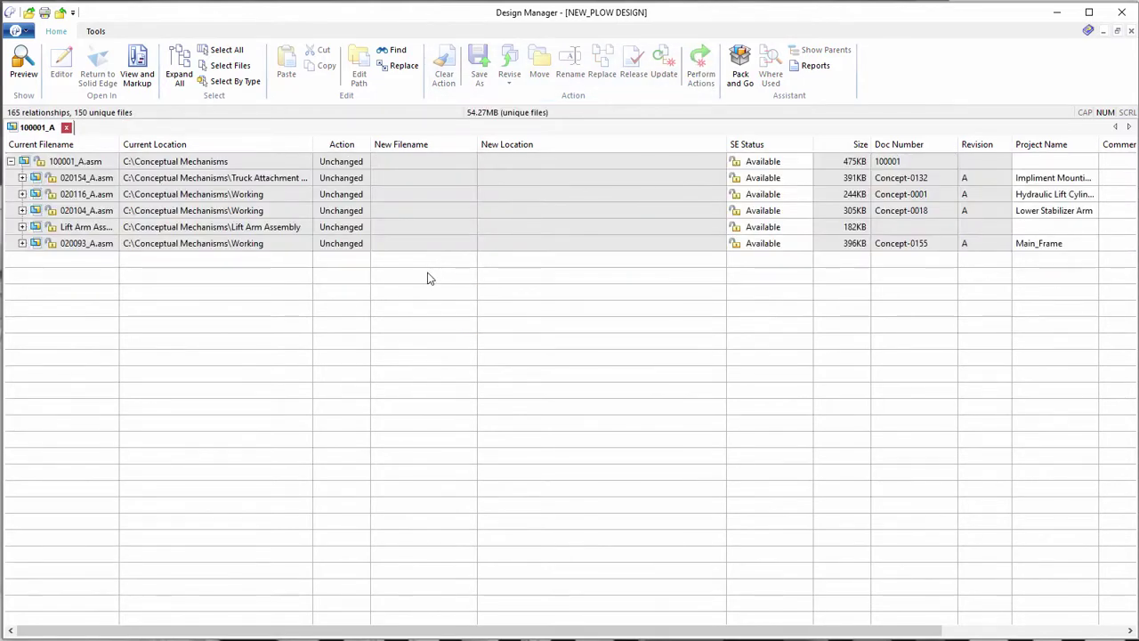